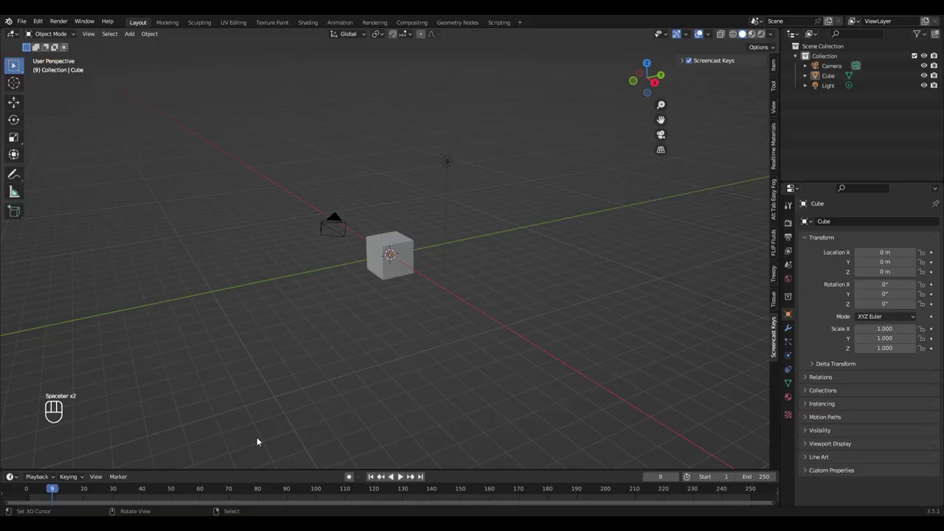
- Return the timeline to frame 1 and delete the default camera, cube and light from the scene
{"action": "left_click_drag", "start_coordinate": [40, 498], "coordinate": [19, 505]}
{"action": "key", "text": "space"}
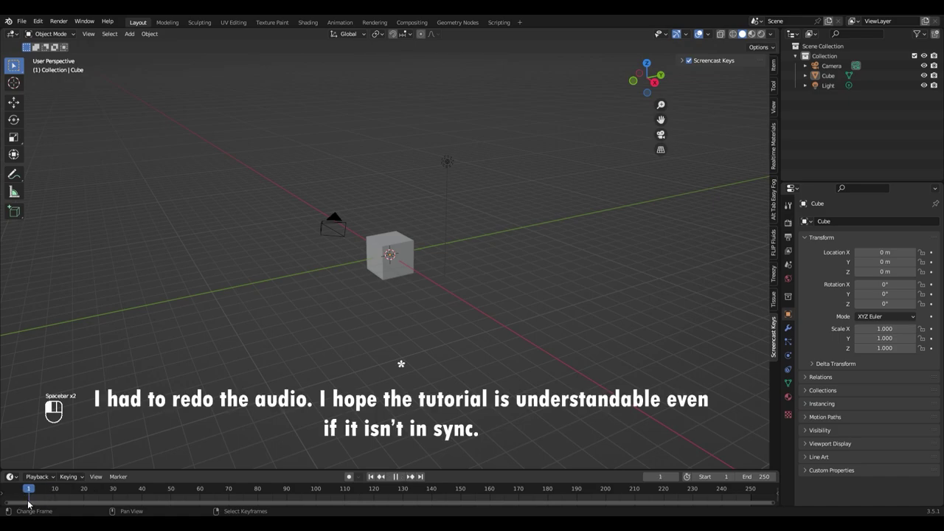
{"action": "middle_click_drag", "start_coordinate": [299, 333], "coordinate": [331, 329]}
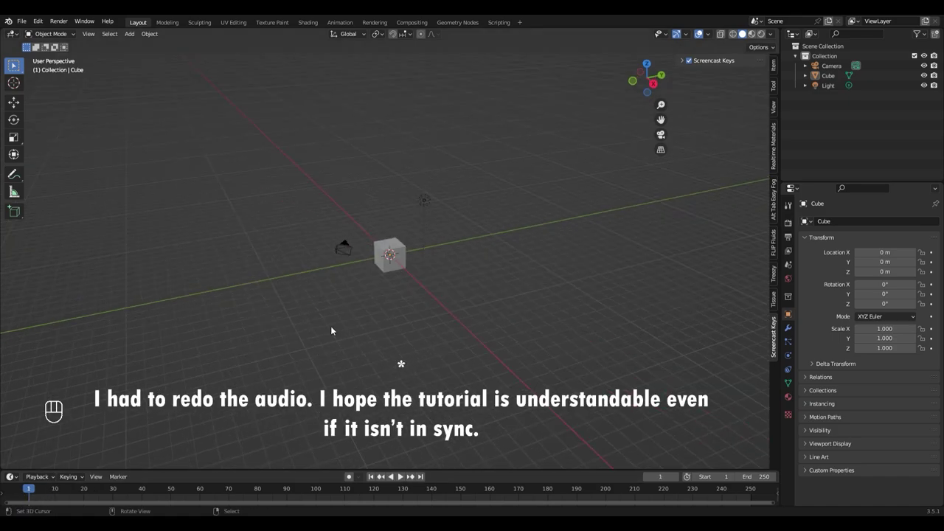
{"action": "key", "text": "a"}
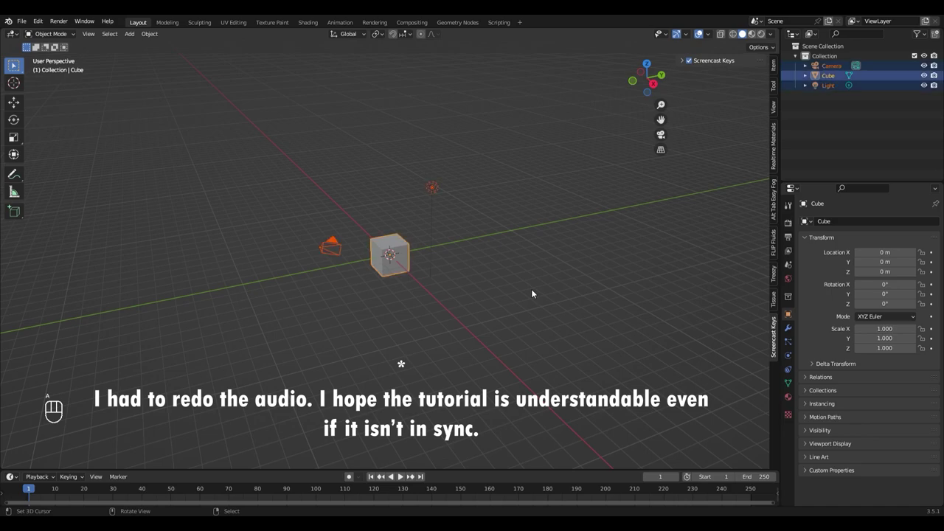
{"action": "key", "text": "Delete"}
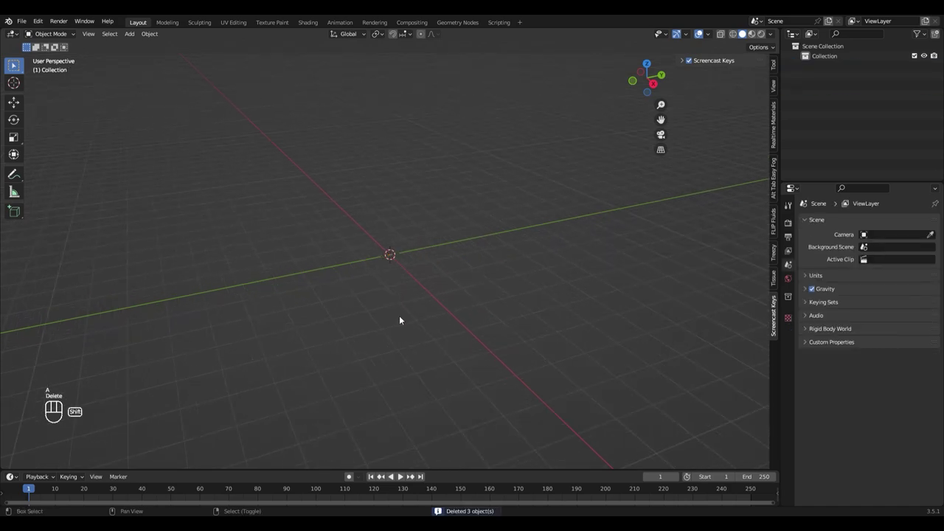
- Add a new cube mesh at the origin and enter Edit Mode on it
{"action": "key", "text": "shift+a"}
{"action": "mouse_move", "coordinate": [389, 263]}
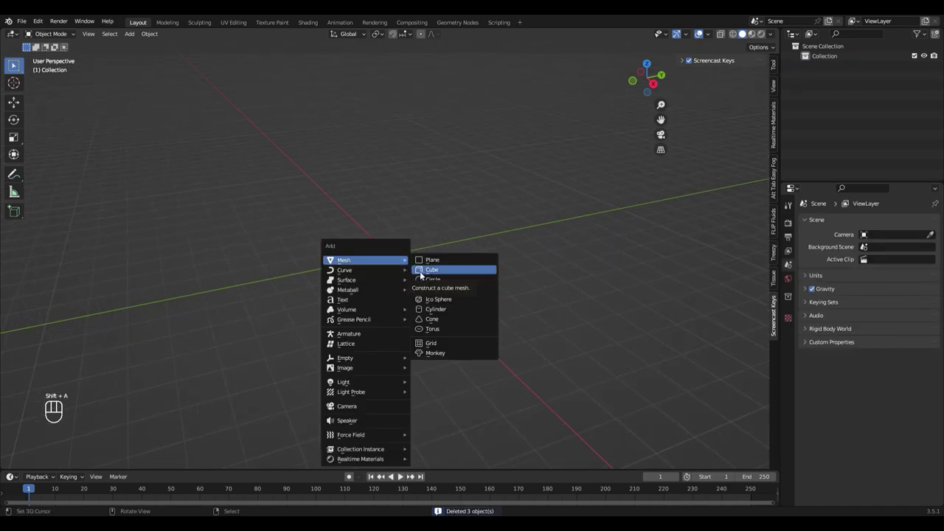
{"action": "left_click", "coordinate": [420, 270]}
{"action": "scroll", "coordinate": [442, 280], "scroll_direction": "down", "scroll_amount": 3}
{"action": "key", "text": "Tab"}
{"action": "scroll", "coordinate": [446, 266], "scroll_direction": "up", "scroll_amount": 2}
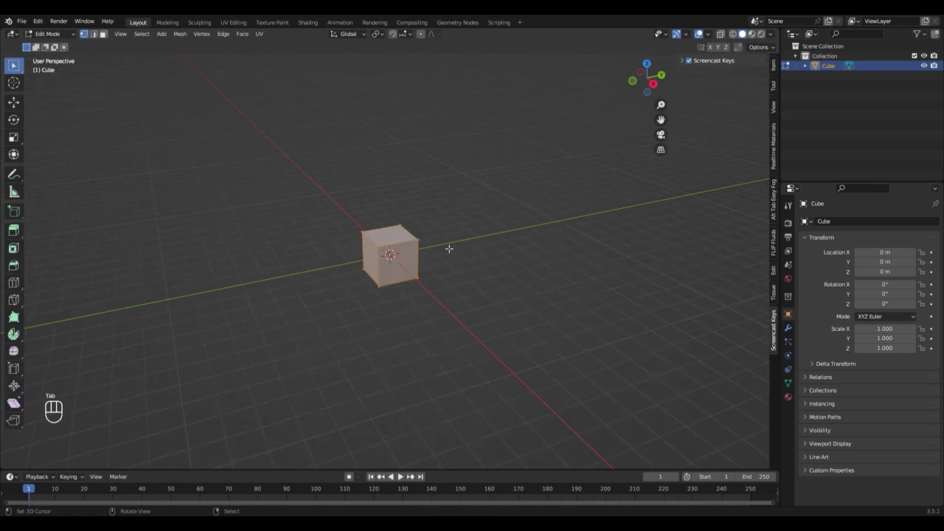
- Stretch the cube into a long box by moving its negative-Y end face outward along the Y axis
{"action": "middle_click_drag", "start_coordinate": [449, 248], "coordinate": [363, 263]}
{"action": "left_click", "coordinate": [395, 277]}
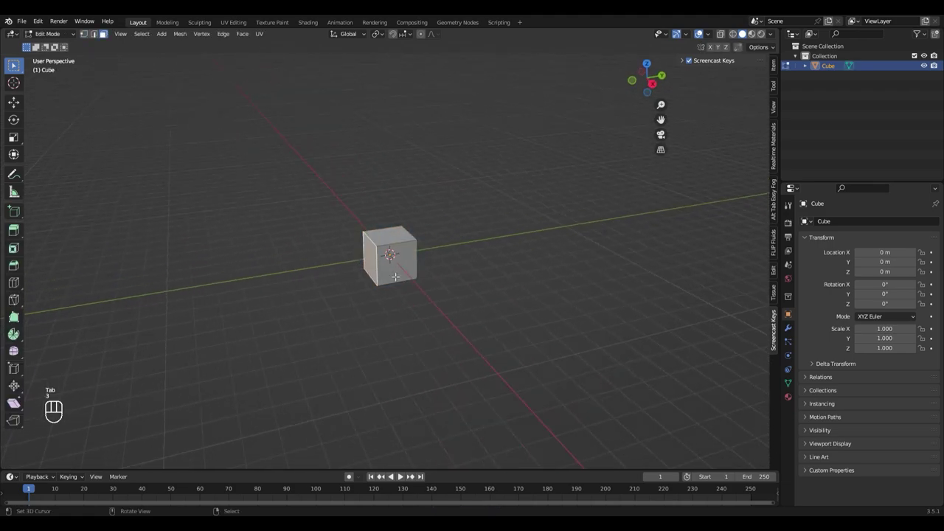
{"action": "key", "text": "g"}
{"action": "key", "text": "y"}
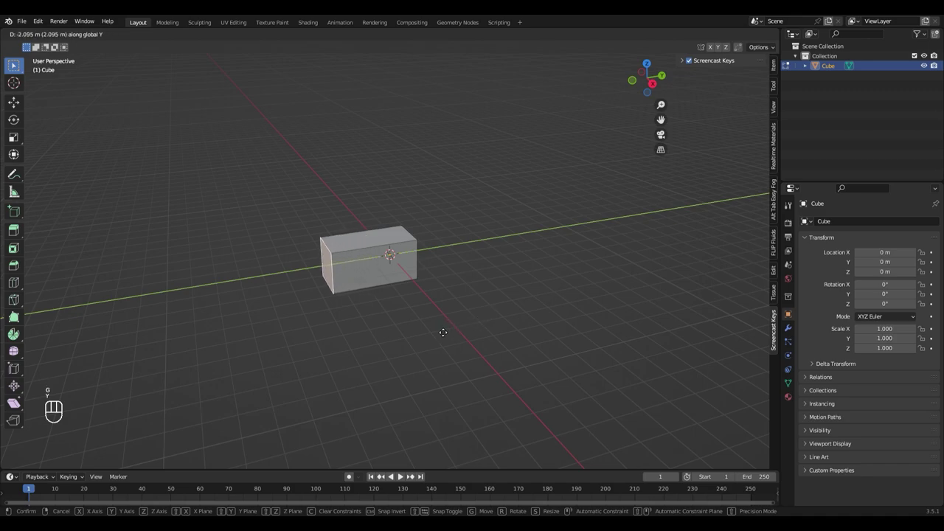
{"action": "left_click", "coordinate": [425, 340]}
- Add five evenly spaced loop cuts across the length of the box, without sliding them
{"action": "middle_click_drag", "start_coordinate": [426, 337], "coordinate": [428, 248]}
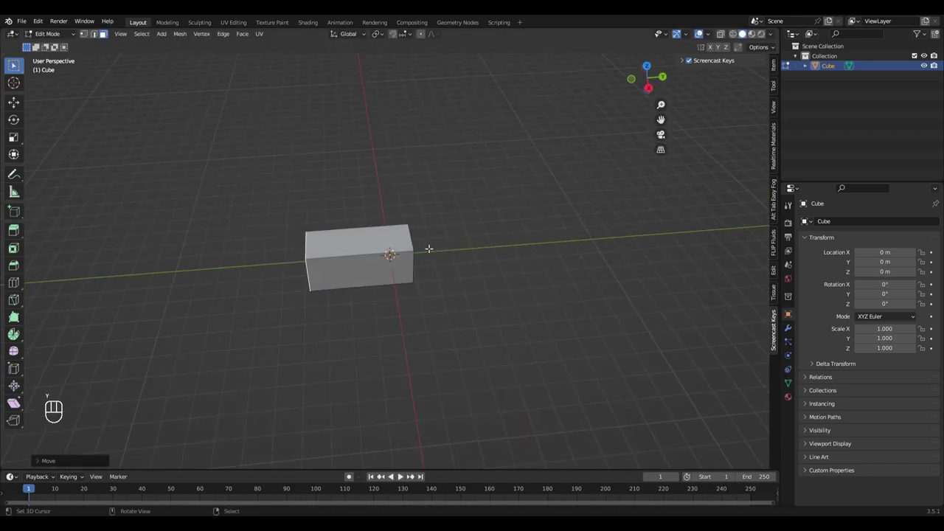
{"action": "middle_click_drag", "start_coordinate": [366, 241], "coordinate": [411, 237], "text": "shift"}
{"action": "scroll", "coordinate": [416, 294], "scroll_direction": "up", "scroll_amount": 2}
{"action": "middle_click_drag", "start_coordinate": [418, 298], "coordinate": [444, 298], "text": "shift"}
{"action": "key", "text": "ctrl+r"}
{"action": "scroll", "coordinate": [427, 237], "scroll_direction": "up", "scroll_amount": 3}
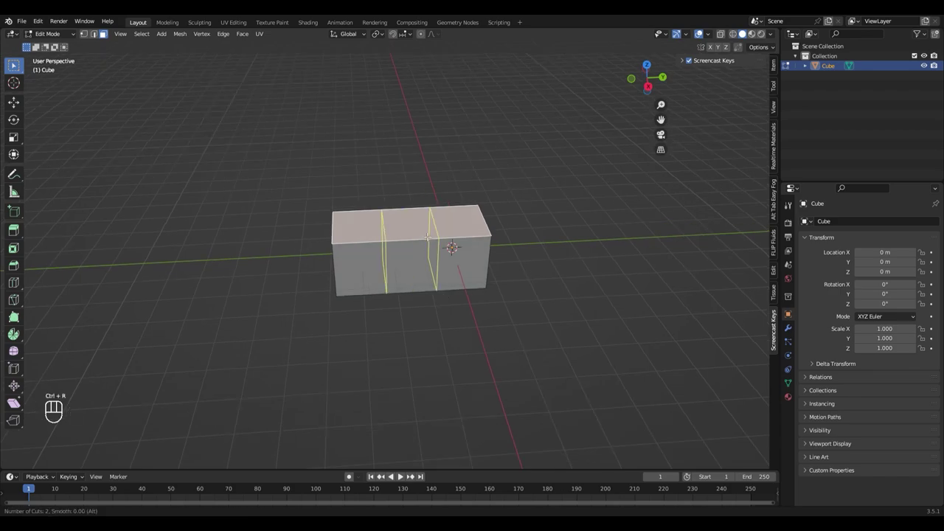
{"action": "left_click", "coordinate": [427, 237]}
{"action": "key", "text": "Escape"}
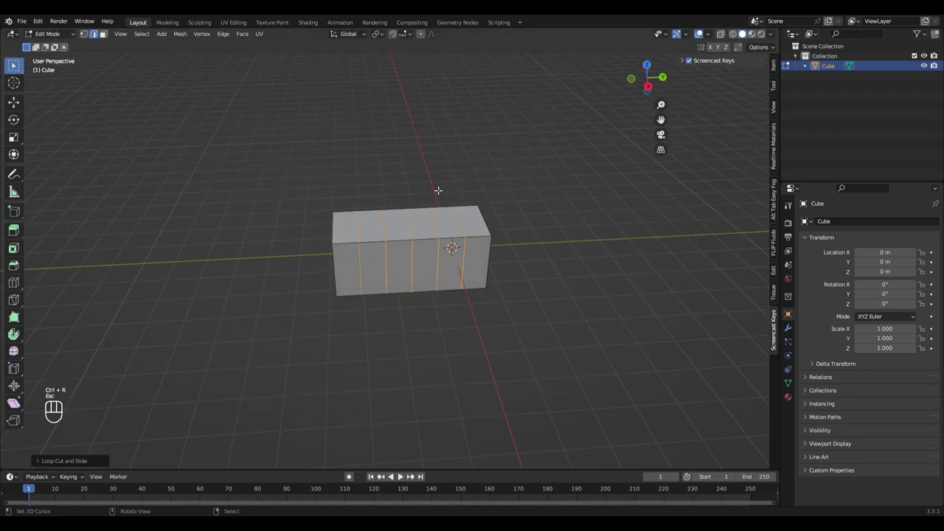
- Flatten the whole box by scaling all its geometry along Z to about 0.59
{"action": "scroll", "coordinate": [491, 307], "scroll_direction": "up", "scroll_amount": 2}
{"action": "scroll", "coordinate": [490, 306], "scroll_direction": "down", "scroll_amount": 3}
{"action": "middle_click_drag", "start_coordinate": [541, 326], "coordinate": [539, 300]}
{"action": "key", "text": "a"}
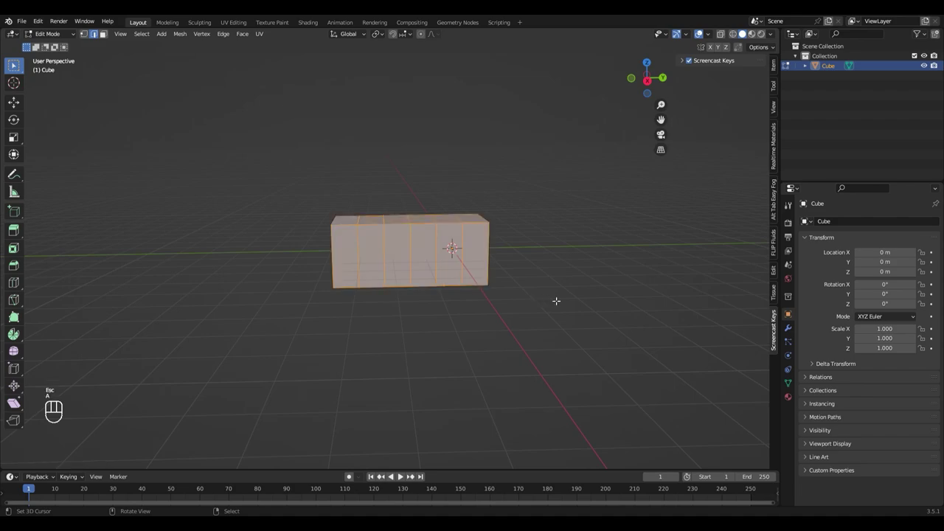
{"action": "key", "text": "s"}
{"action": "key", "text": "z"}
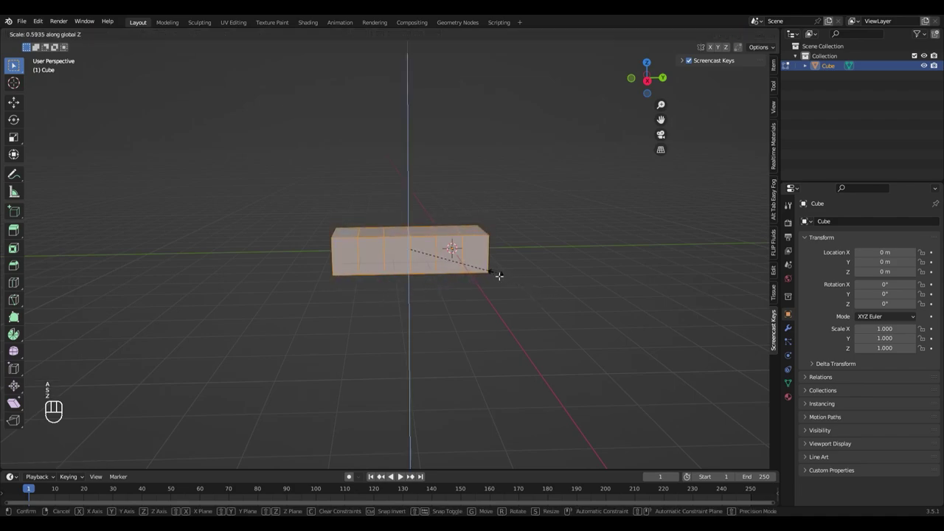
{"action": "left_click", "coordinate": [497, 273]}
{"action": "middle_click_drag", "start_coordinate": [497, 273], "coordinate": [428, 244]}
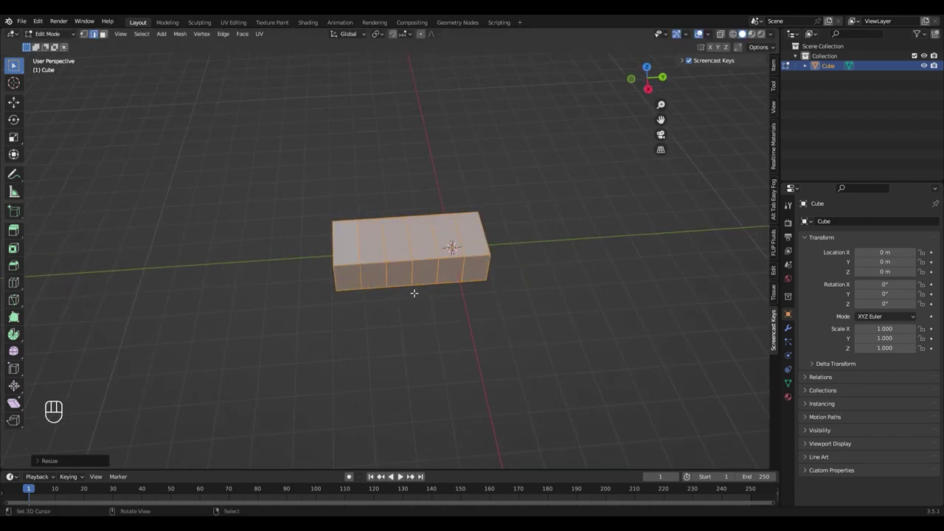
- Widen the box's middle by scaling the central edge loop along X to about 1.4, with smooth proportional editing enabled at size 3.80
{"action": "left_click", "coordinate": [415, 248]}
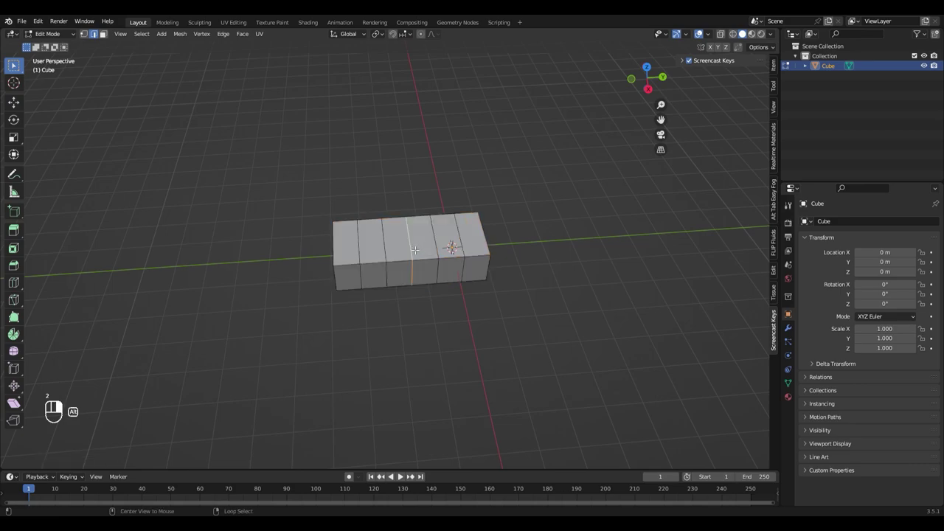
{"action": "middle_click_drag", "start_coordinate": [487, 338], "coordinate": [490, 321]}
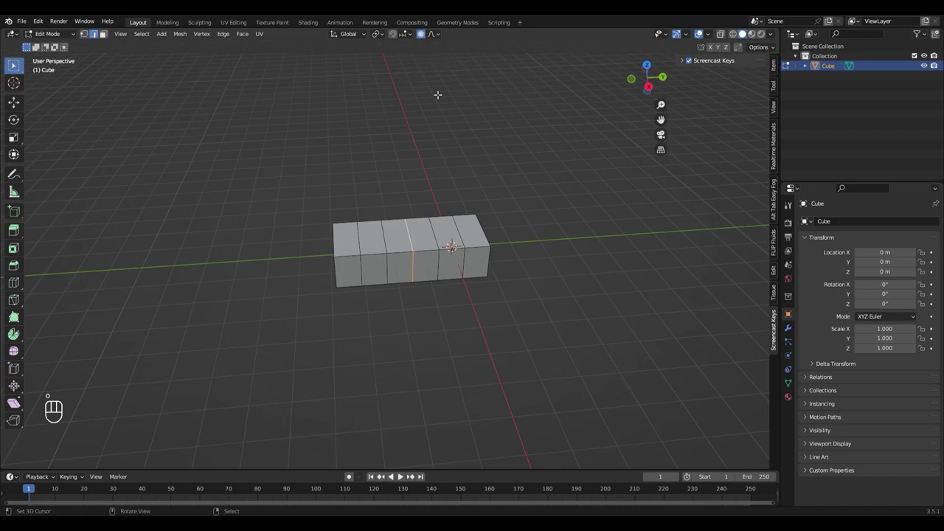
{"action": "middle_click_drag", "start_coordinate": [439, 211], "coordinate": [439, 203]}
{"action": "middle_click_drag", "start_coordinate": [467, 290], "coordinate": [464, 295]}
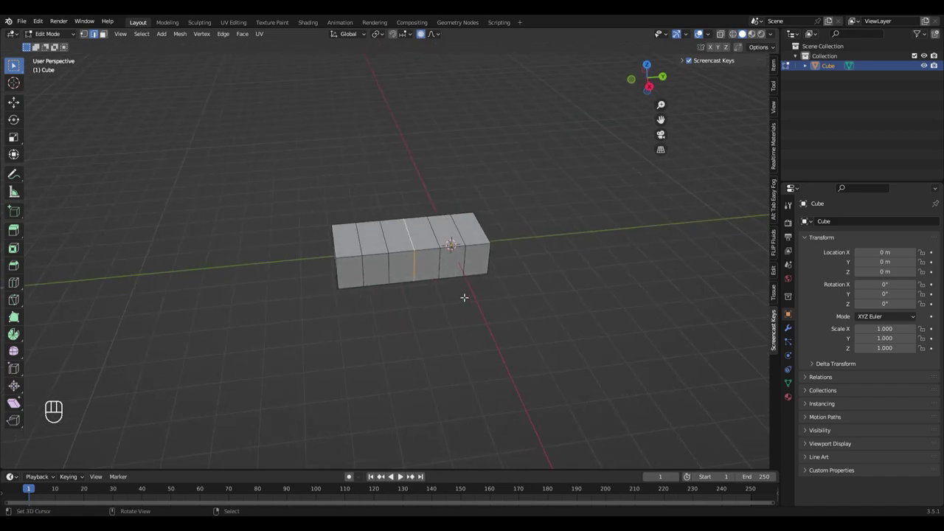
{"action": "key", "text": "s"}
{"action": "scroll", "coordinate": [426, 265], "scroll_direction": "down", "scroll_amount": 1}
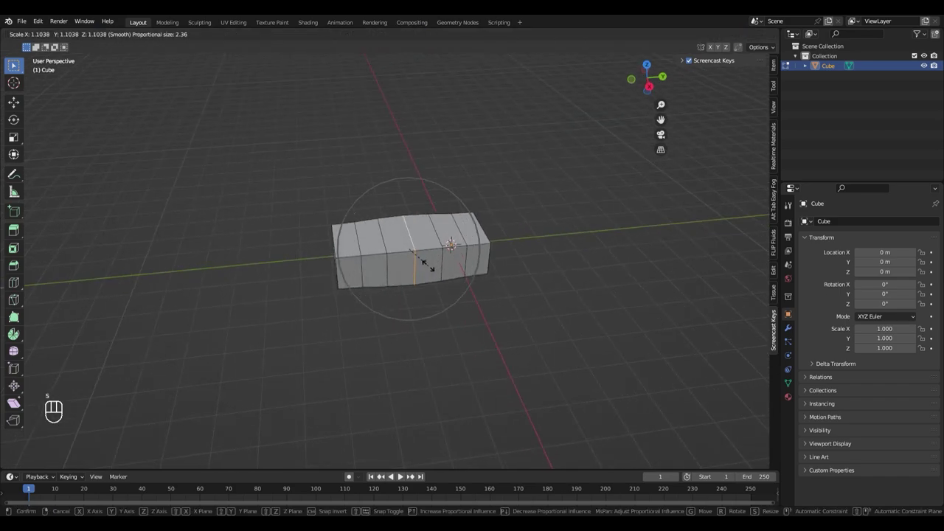
{"action": "key", "text": "x"}
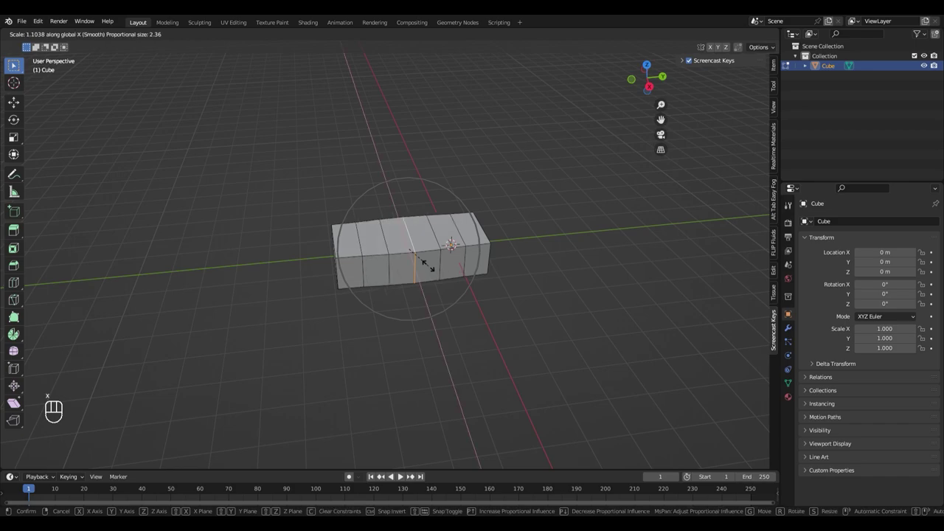
{"action": "scroll", "coordinate": [431, 268], "scroll_direction": "down", "scroll_amount": 4}
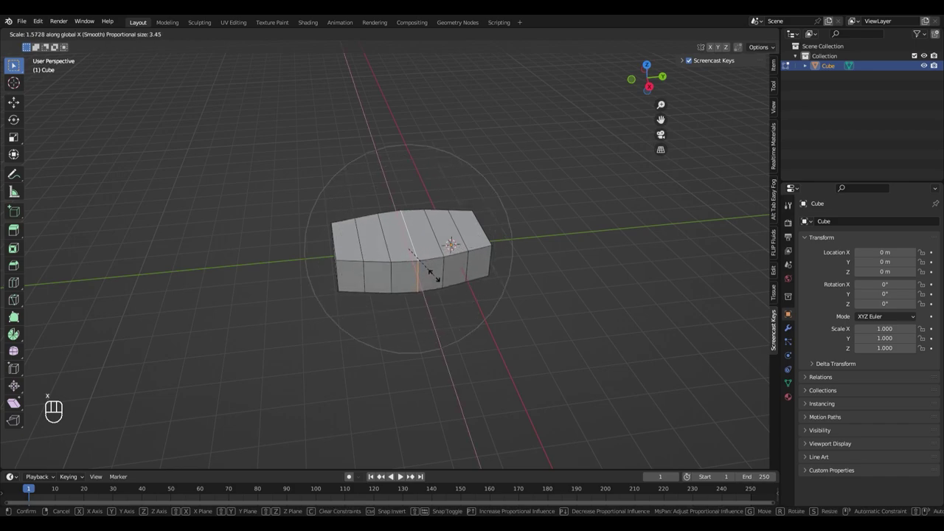
{"action": "scroll", "coordinate": [431, 268], "scroll_direction": "down", "scroll_amount": 1}
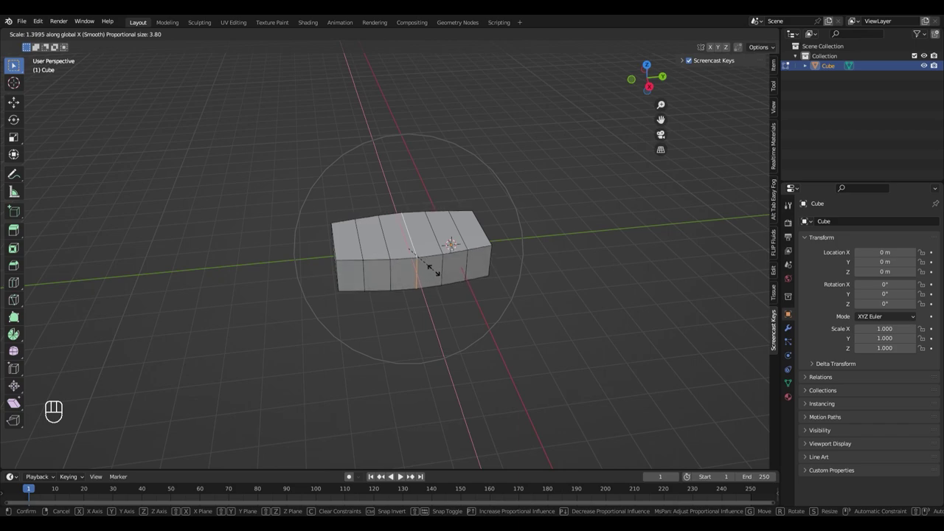
{"action": "left_click", "coordinate": [435, 270]}
- Narrow the negative-Y end face by scaling it along X to about 0.45 with a proportional size of 1.33
{"action": "middle_click_drag", "start_coordinate": [435, 271], "coordinate": [378, 319]}
{"action": "scroll", "coordinate": [325, 322], "scroll_direction": "up", "scroll_amount": 2}
{"action": "key", "text": "3"}
{"action": "right_click", "coordinate": [323, 300]}
{"action": "scroll", "coordinate": [371, 335], "scroll_direction": "down", "scroll_amount": 3}
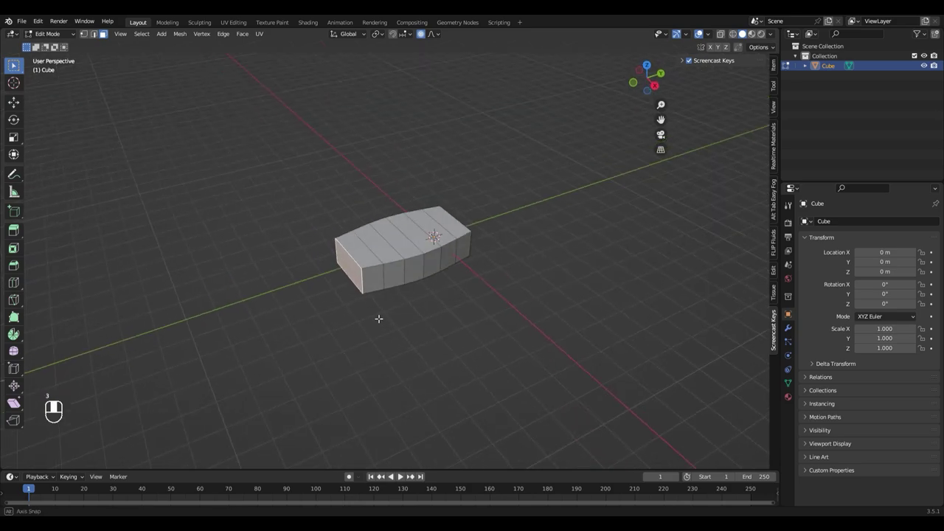
{"action": "key", "text": "s"}
{"action": "key", "text": "x"}
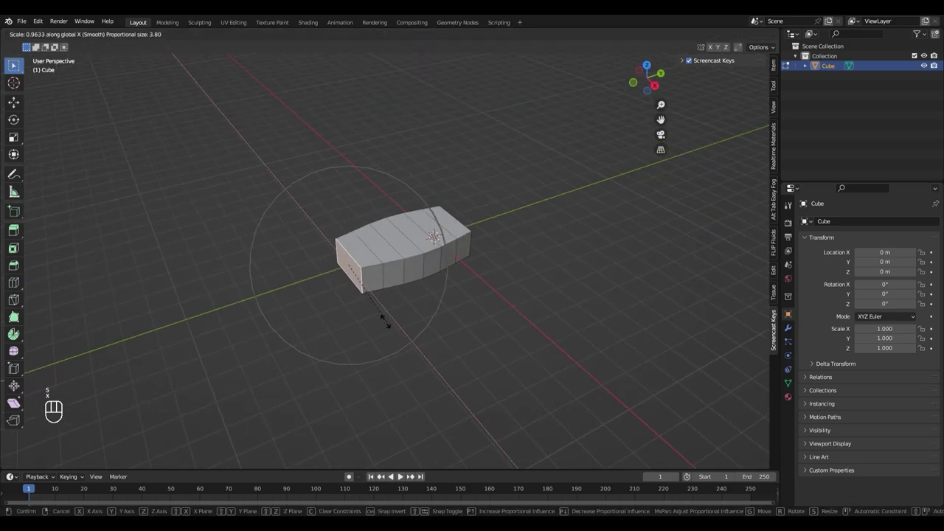
{"action": "scroll", "coordinate": [380, 315], "scroll_direction": "up", "scroll_amount": 9}
{"action": "scroll", "coordinate": [370, 306], "scroll_direction": "up", "scroll_amount": 1}
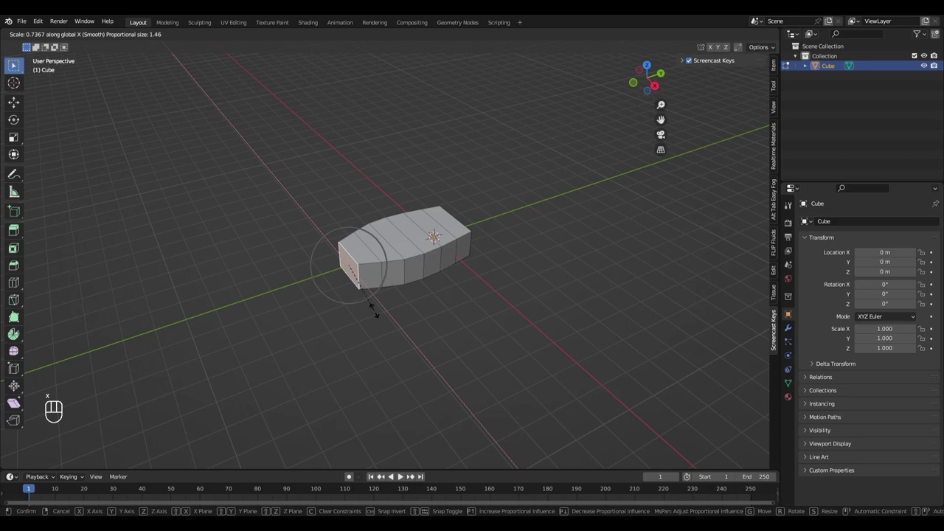
{"action": "scroll", "coordinate": [368, 303], "scroll_direction": "up", "scroll_amount": 1}
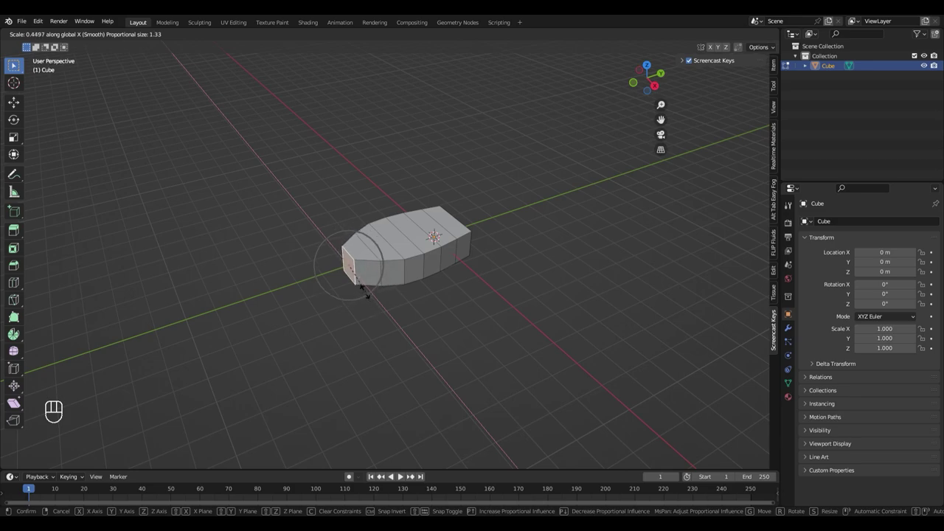
{"action": "left_click", "coordinate": [361, 287]}
- Close the narrowed end into a pointed bow by merging its upper and lower short edges with Collapse
{"action": "scroll", "coordinate": [368, 317], "scroll_direction": "up", "scroll_amount": 3}
{"action": "middle_click_drag", "start_coordinate": [369, 320], "coordinate": [398, 312]}
{"action": "scroll", "coordinate": [397, 311], "scroll_direction": "up", "scroll_amount": 2}
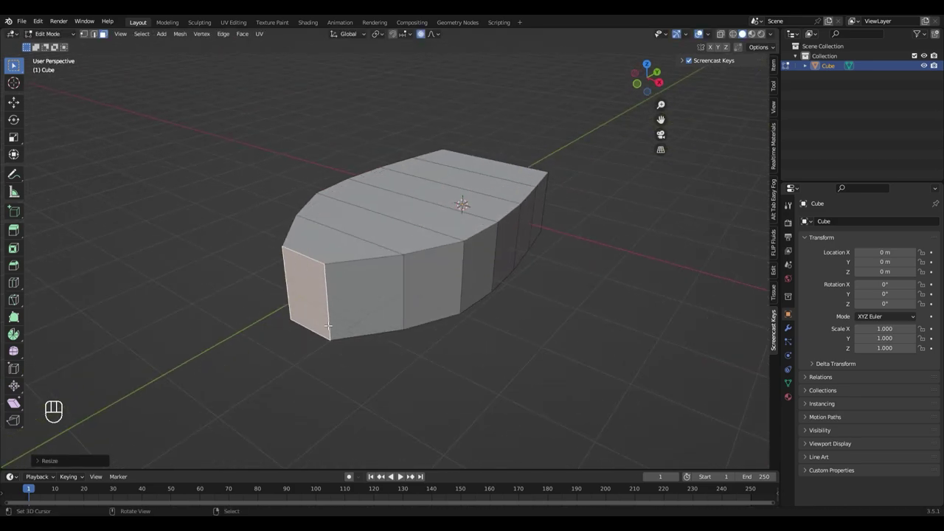
{"action": "key", "text": "2"}
{"action": "right_click", "coordinate": [315, 263]}
{"action": "left_click", "coordinate": [318, 329], "text": "shift"}
{"action": "middle_click_drag", "start_coordinate": [343, 341], "coordinate": [406, 381]}
{"action": "key", "text": "m"}
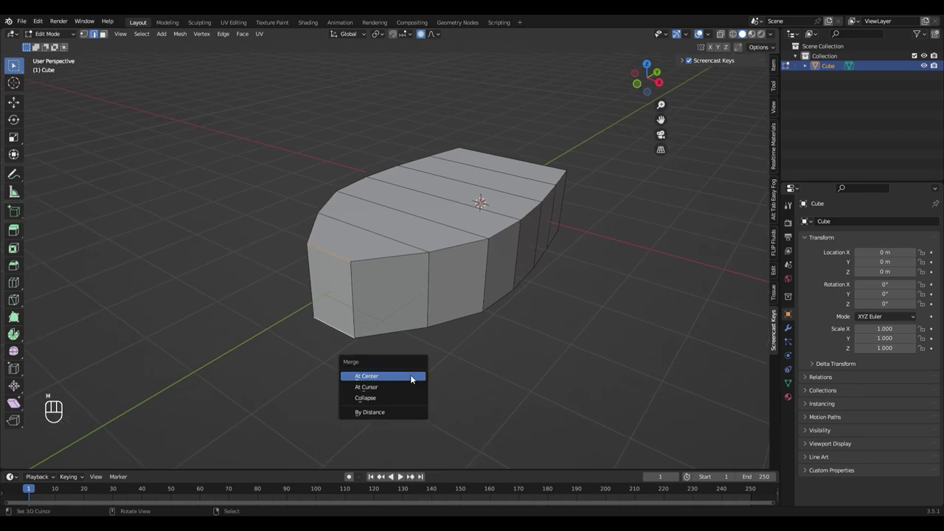
{"action": "left_click", "coordinate": [391, 399]}
{"action": "middle_click_drag", "start_coordinate": [431, 365], "coordinate": [380, 360]}
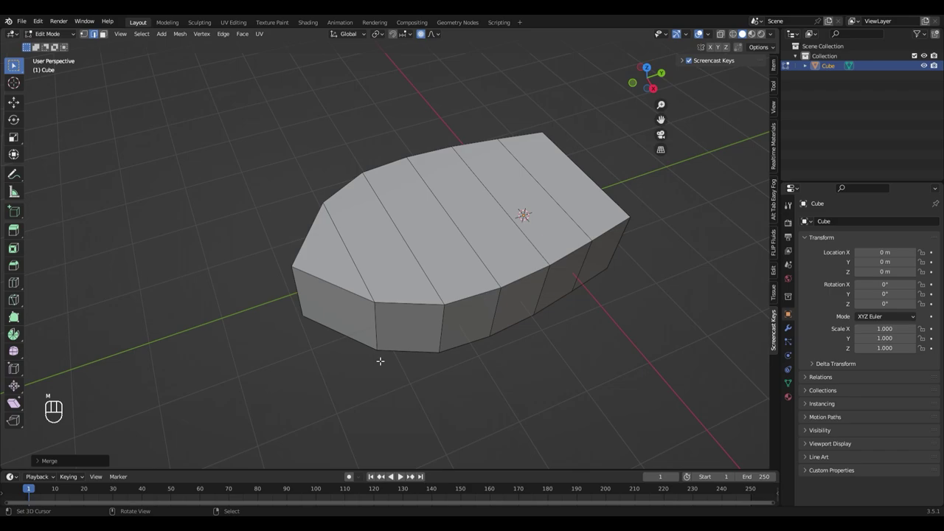
- Lengthen the whole hull by scaling all its geometry along Y to about 1.24
{"action": "scroll", "coordinate": [368, 345], "scroll_direction": "down", "scroll_amount": 3}
{"action": "key", "text": "a"}
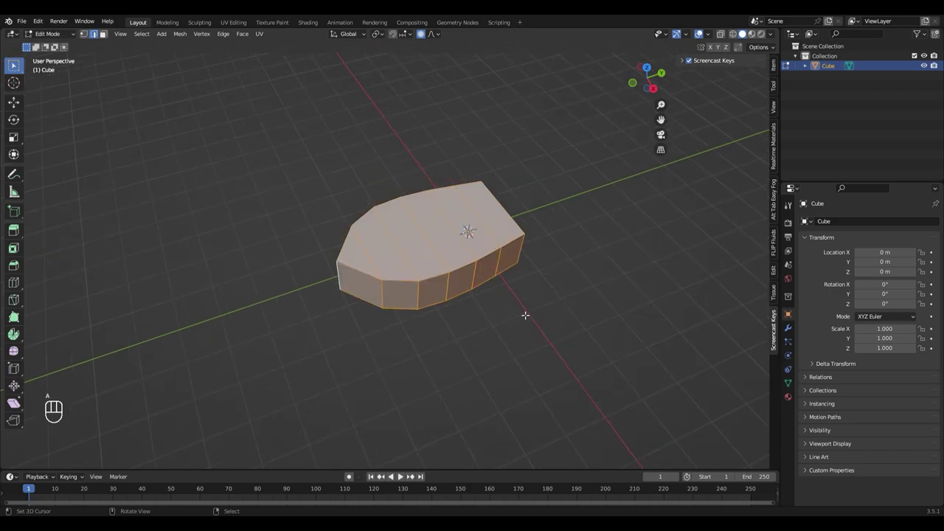
{"action": "key", "text": "s"}
{"action": "key", "text": "y"}
{"action": "scroll", "coordinate": [559, 301], "scroll_direction": "down", "scroll_amount": 6}
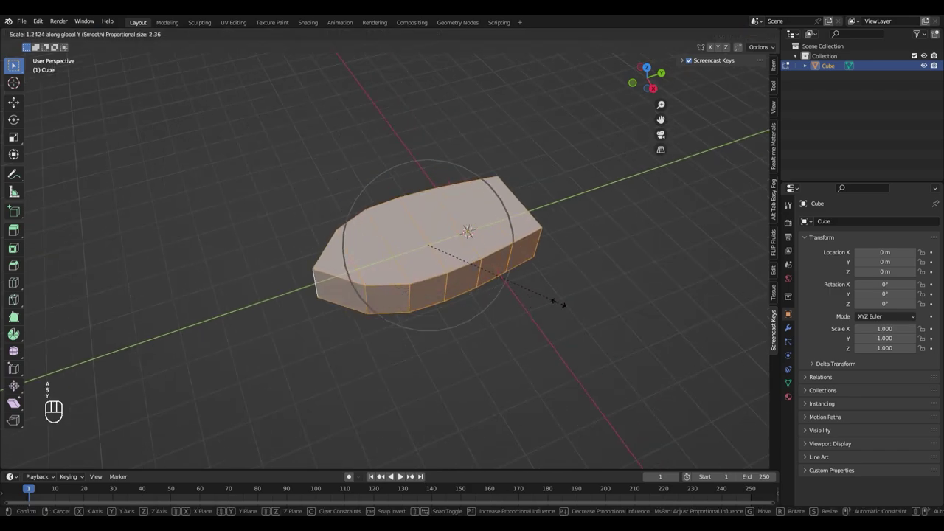
{"action": "left_click", "coordinate": [565, 301]}
{"action": "middle_click_drag", "start_coordinate": [567, 304], "coordinate": [548, 290]}
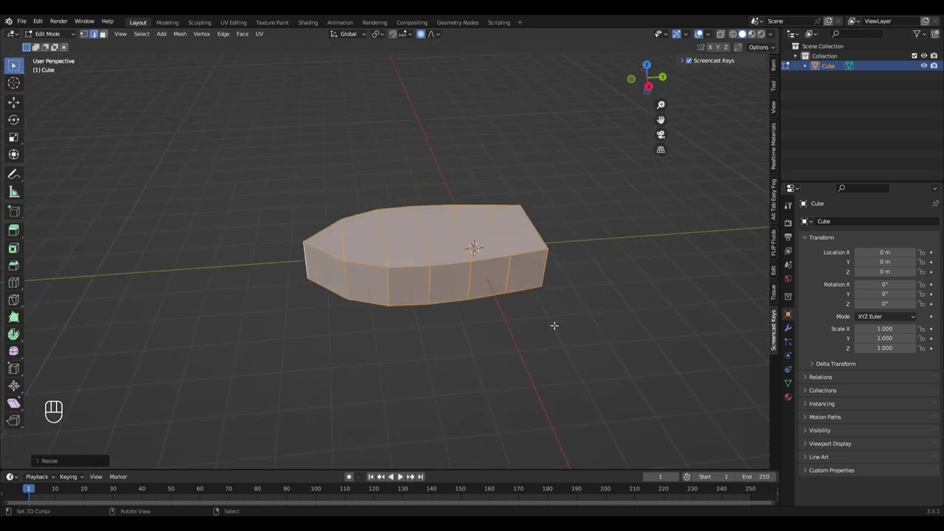
- Add three horizontal loop cuts around the sides of the hull, evenly spaced and without sliding them
{"action": "left_click", "coordinate": [554, 325]}
{"action": "mouse_move", "coordinate": [556, 328]}
{"action": "middle_mouse_down"}
{"action": "mouse_move", "coordinate": [549, 340]}
{"action": "mouse_move", "coordinate": [547, 315]}
{"action": "middle_mouse_up"}
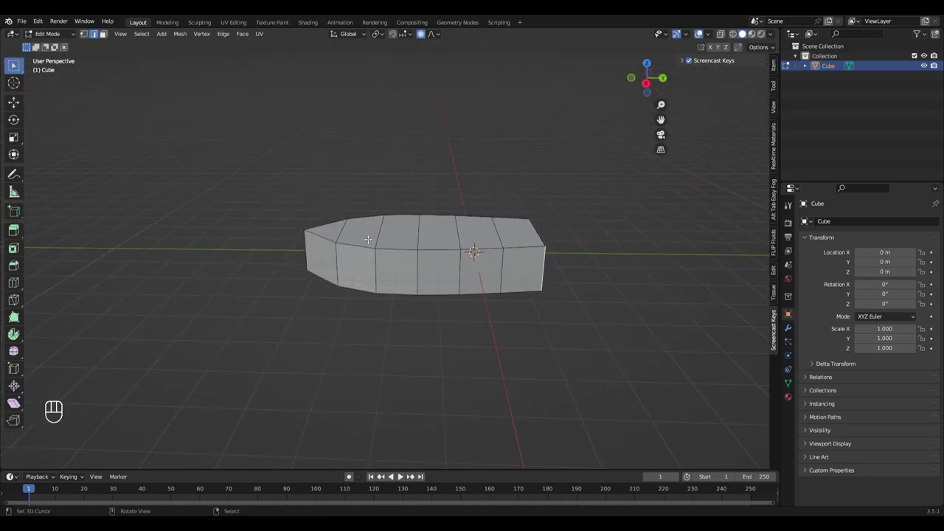
{"action": "key", "text": "3"}
{"action": "left_click", "coordinate": [364, 272]}
{"action": "key", "text": "ctrl+r"}
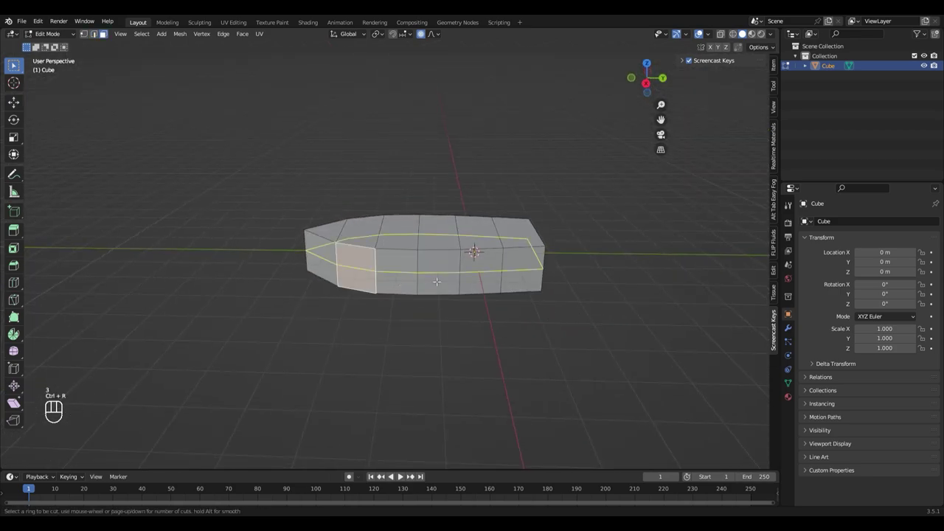
{"action": "scroll", "coordinate": [437, 281], "scroll_direction": "up", "scroll_amount": 2}
{"action": "left_click", "coordinate": [434, 277]}
{"action": "key", "text": "Escape"}
{"action": "middle_click_drag", "start_coordinate": [596, 317], "coordinate": [508, 315]}
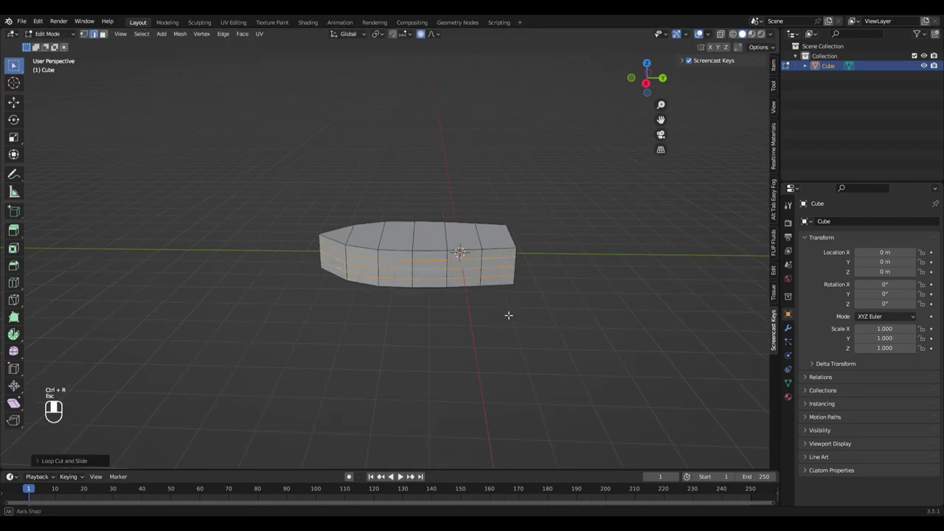
{"action": "middle_click_drag", "start_coordinate": [443, 310], "coordinate": [430, 331]}
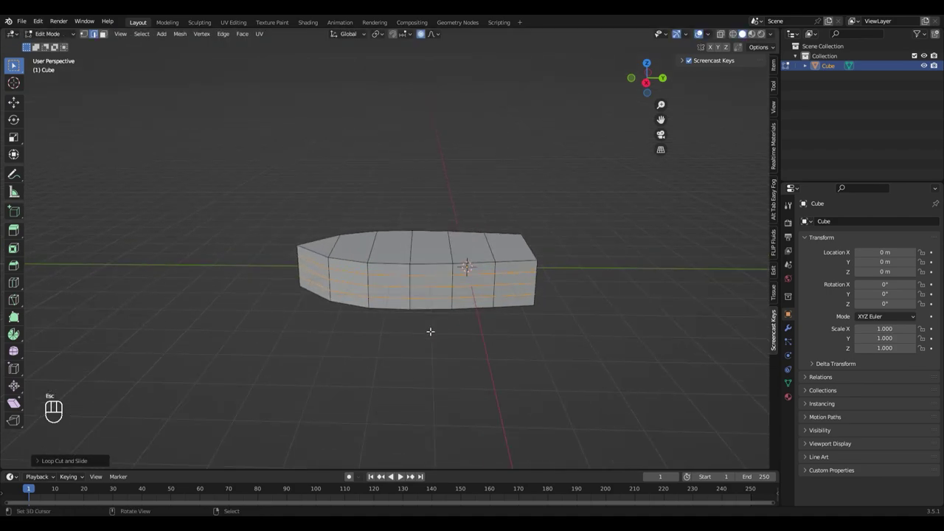
- Widen the hull's top by scaling all its top faces to about 1.14 with a proportional size of 1.95
{"action": "scroll", "coordinate": [360, 342], "scroll_direction": "up", "scroll_amount": 2}
{"action": "middle_click_drag", "start_coordinate": [360, 341], "coordinate": [362, 377]}
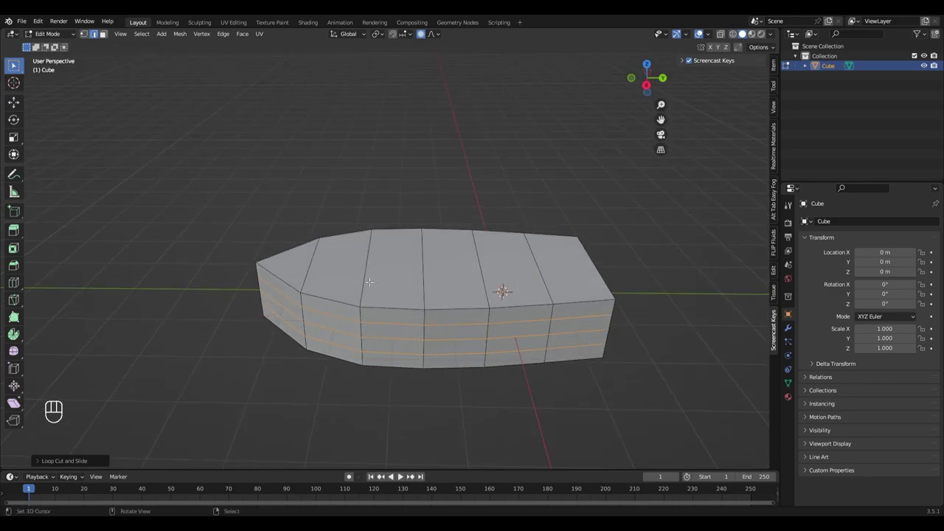
{"action": "key", "text": "3"}
{"action": "left_click", "coordinate": [347, 273], "text": "shift"}
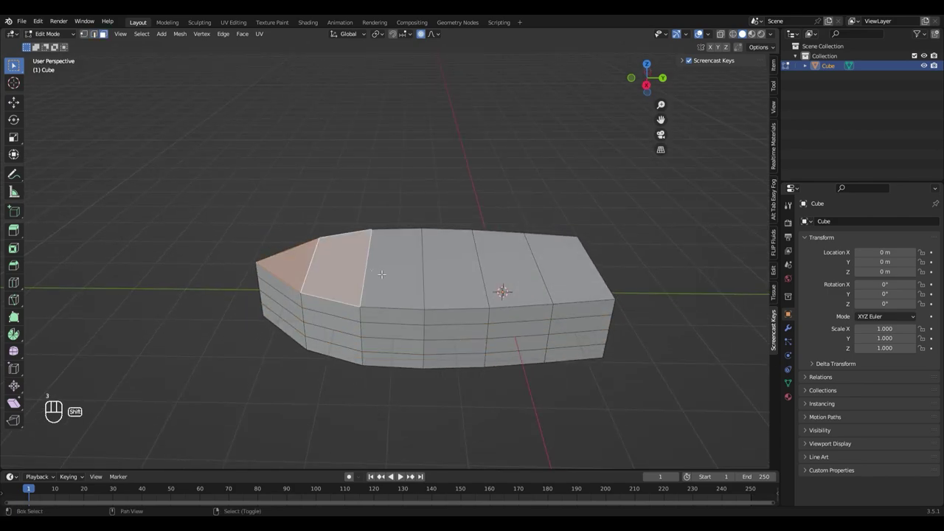
{"action": "left_click", "coordinate": [398, 272], "text": "shift"}
{"action": "left_click", "coordinate": [452, 273], "text": "shift"}
{"action": "left_click", "coordinate": [514, 273], "text": "shift"}
{"action": "left_click", "coordinate": [559, 275], "text": "shift"}
{"action": "scroll", "coordinate": [561, 287], "scroll_direction": "down", "scroll_amount": 4}
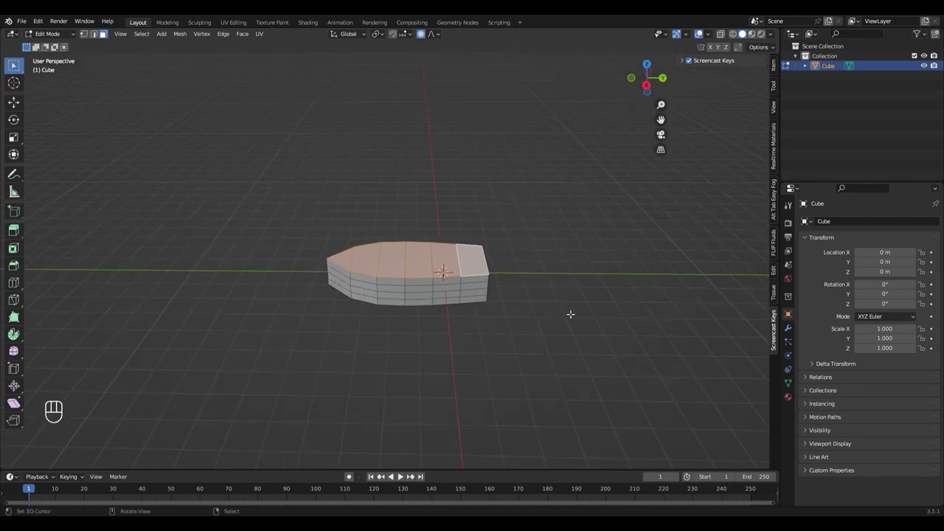
{"action": "middle_click_drag", "start_coordinate": [568, 314], "coordinate": [573, 306]}
{"action": "key", "text": "s"}
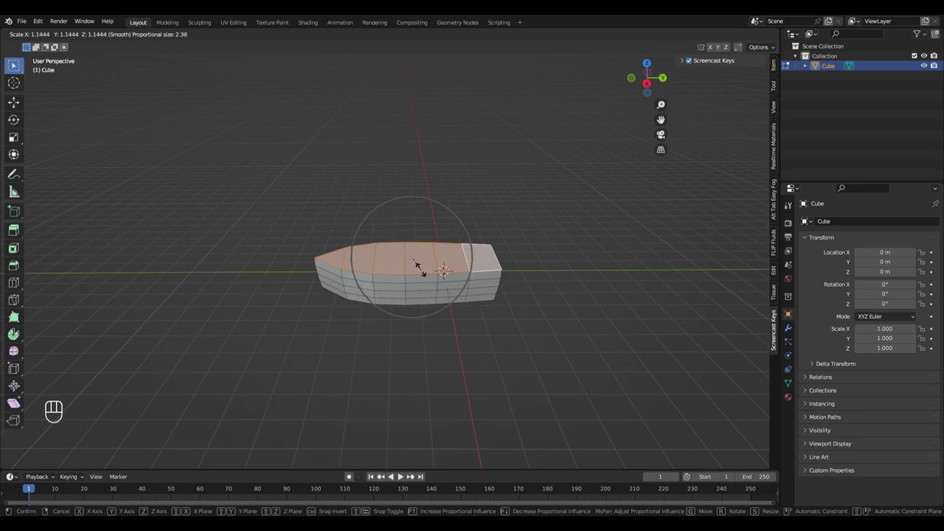
{"action": "scroll", "coordinate": [418, 266], "scroll_direction": "up", "scroll_amount": 2}
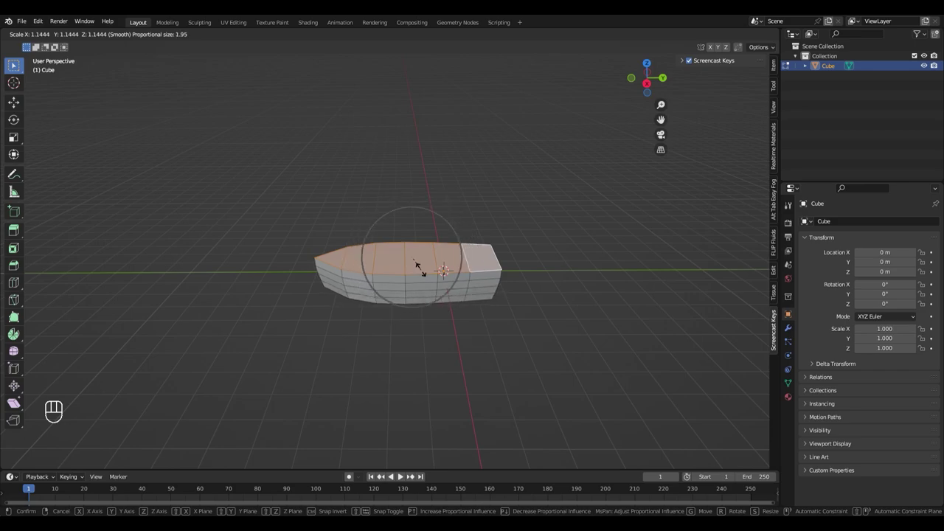
{"action": "left_click", "coordinate": [418, 266]}
- Inset all the top faces of the hull together as one region by about 0.24 m, with Individual off
{"action": "middle_click_drag", "start_coordinate": [615, 301], "coordinate": [558, 385]}
{"action": "left_click", "coordinate": [575, 315]}
{"action": "scroll", "coordinate": [572, 314], "scroll_direction": "up", "scroll_amount": 4}
{"action": "left_click", "coordinate": [254, 246]}
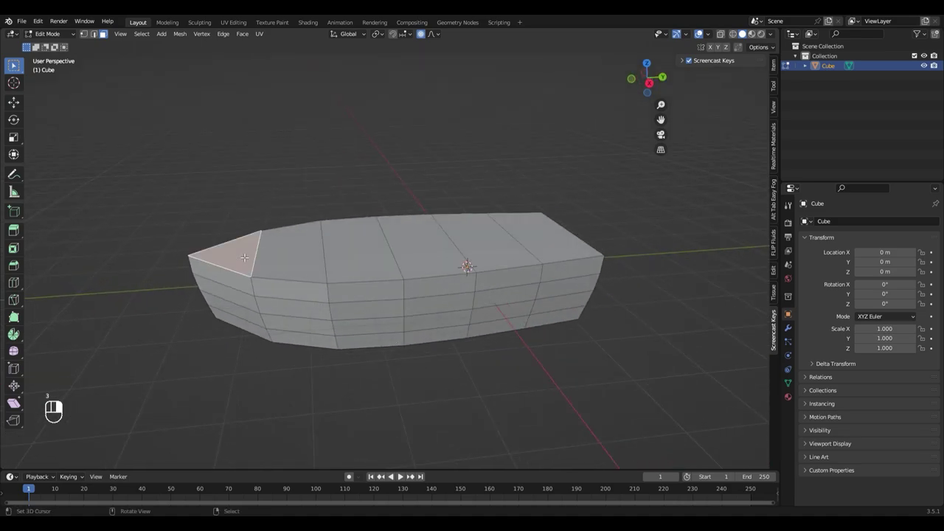
{"action": "left_click", "coordinate": [362, 252], "text": "shift"}
{"action": "left_click", "coordinate": [455, 249], "text": "shift"}
{"action": "left_click", "coordinate": [527, 241], "text": "shift"}
{"action": "left_click", "coordinate": [534, 240], "text": "shift"}
{"action": "scroll", "coordinate": [553, 288], "scroll_direction": "down", "scroll_amount": 3}
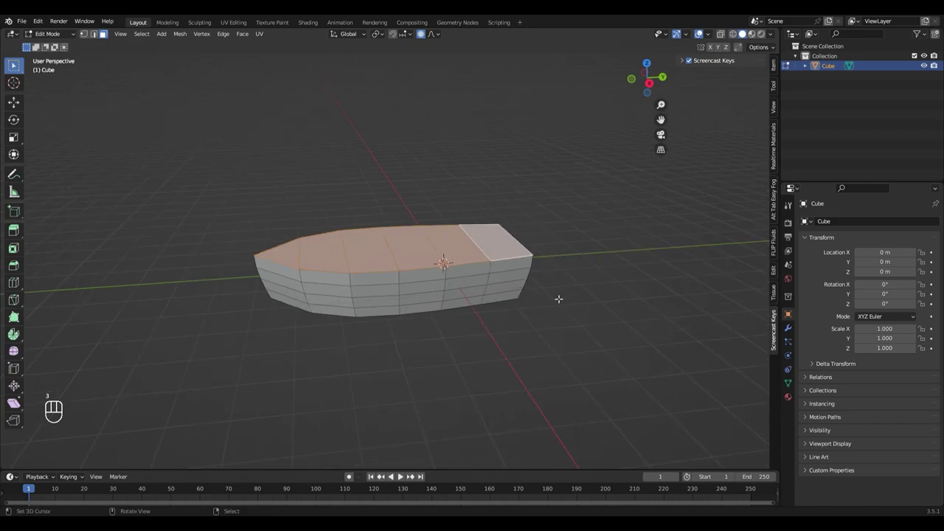
{"action": "key", "text": "i"}
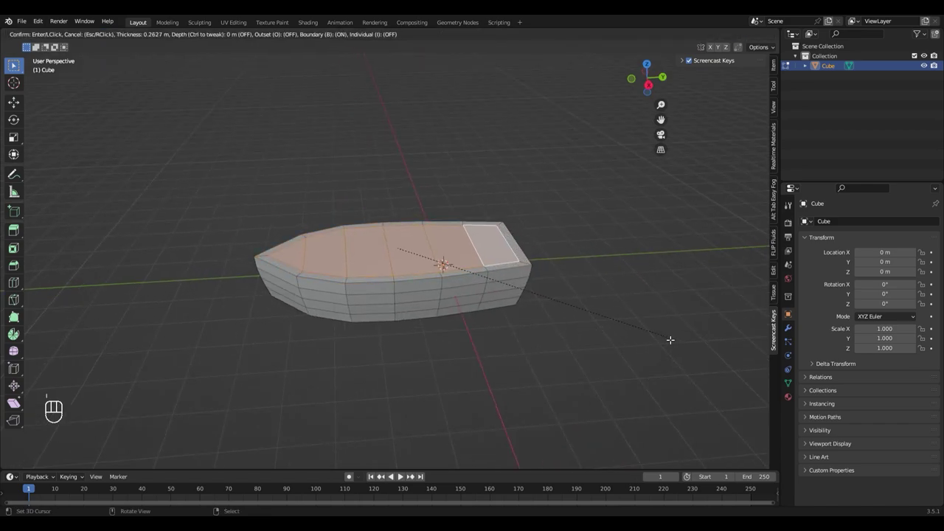
{"action": "key", "text": "i"}
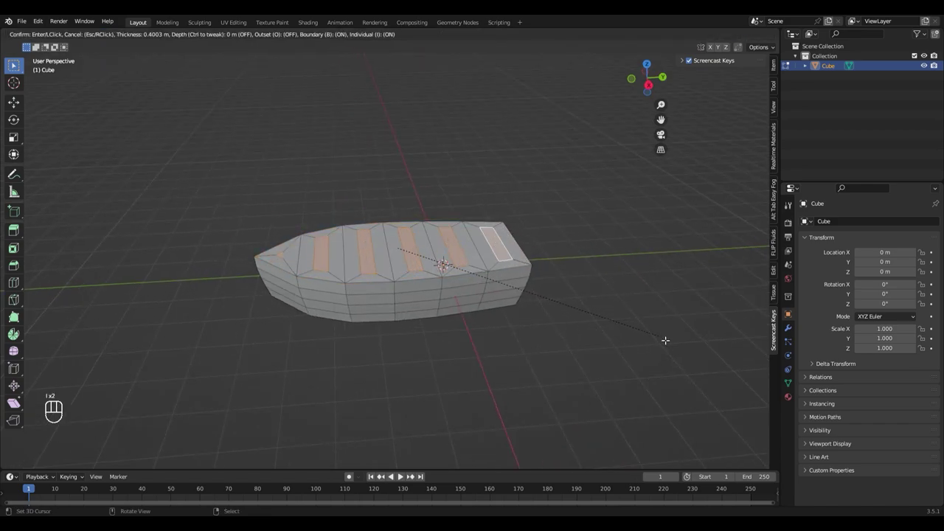
{"action": "key", "text": "i"}
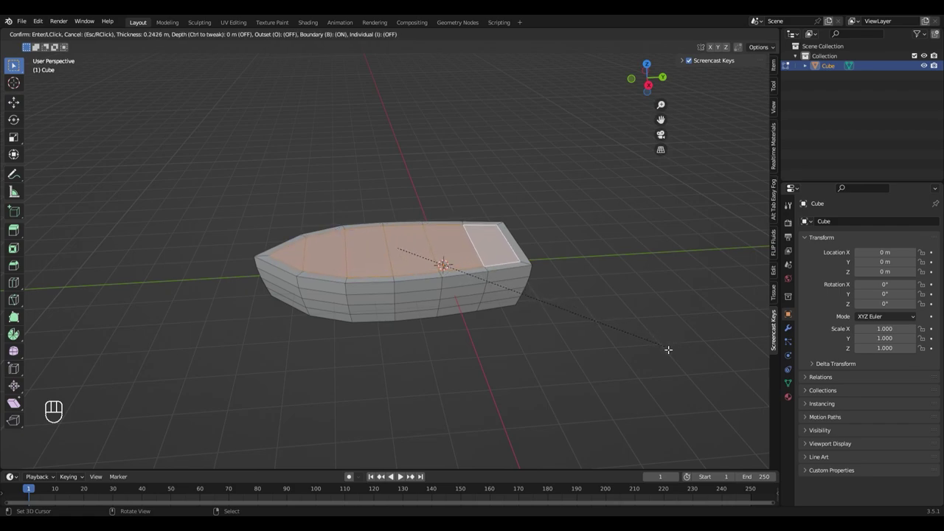
{"action": "left_click", "coordinate": [668, 350]}
- Hollow out the hull by extruding the inset top faces about 0.91 m downward
{"action": "middle_click_drag", "start_coordinate": [668, 350], "coordinate": [554, 342]}
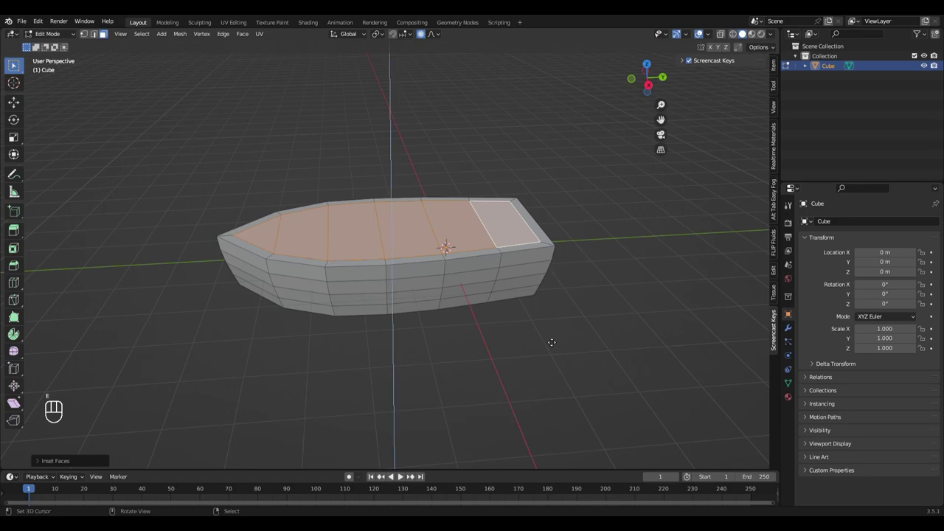
{"action": "key", "text": "e"}
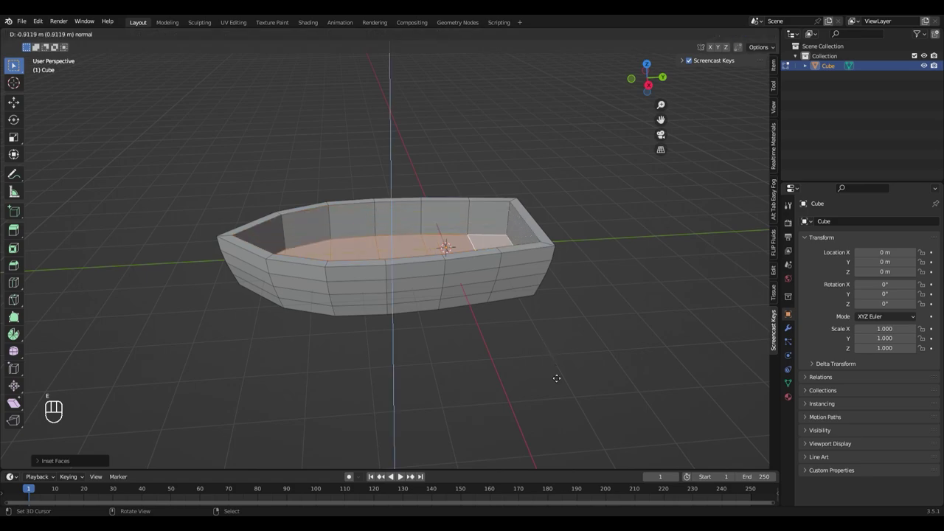
{"action": "left_click", "coordinate": [556, 378]}
- Turn off proportional editing and shrink the boat's inner floor by scaling it to about 0.95
{"action": "middle_click_drag", "start_coordinate": [558, 336], "coordinate": [556, 372]}
{"action": "key", "text": "s"}
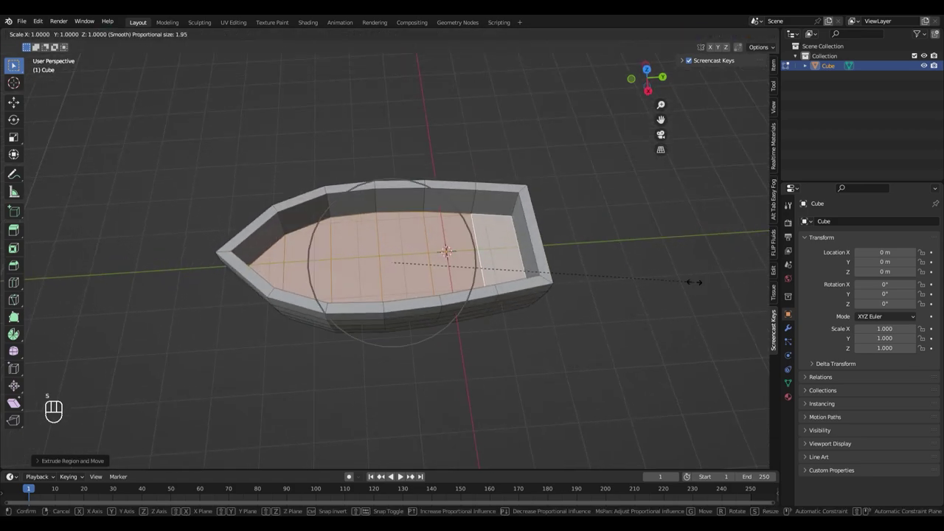
{"action": "key", "text": "Escape"}
{"action": "key", "text": "o"}
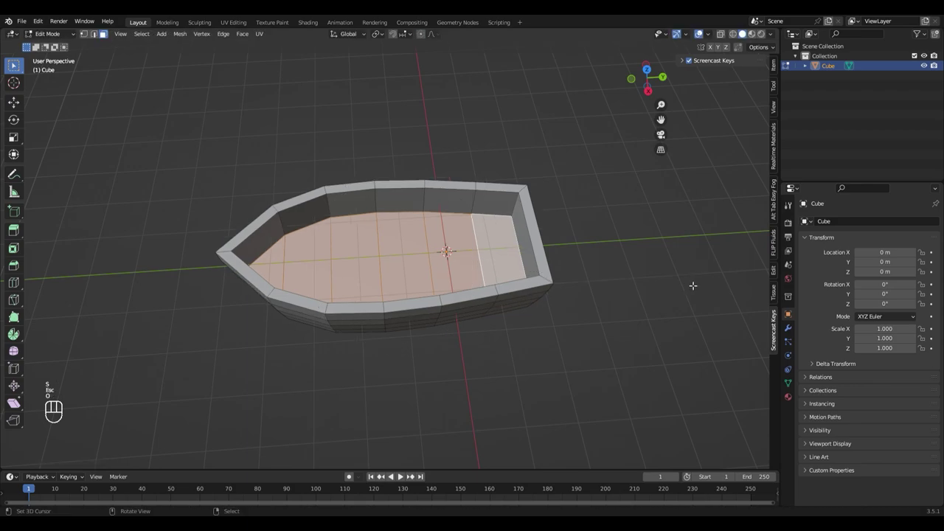
{"action": "key", "text": "s"}
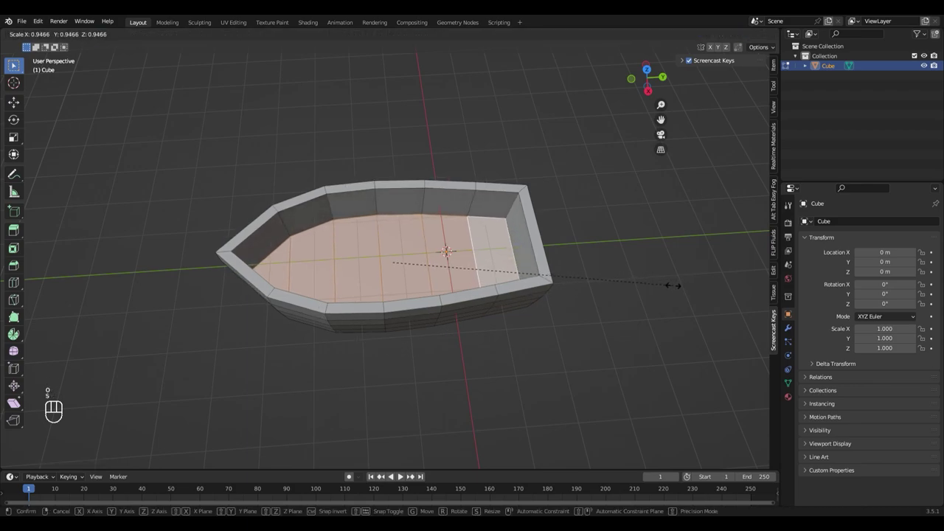
{"action": "left_click", "coordinate": [672, 286]}
- Bevel the vertical edges at the tip of the bow by about 0.07 m with one segment
{"action": "middle_click_drag", "start_coordinate": [672, 285], "coordinate": [573, 333]}
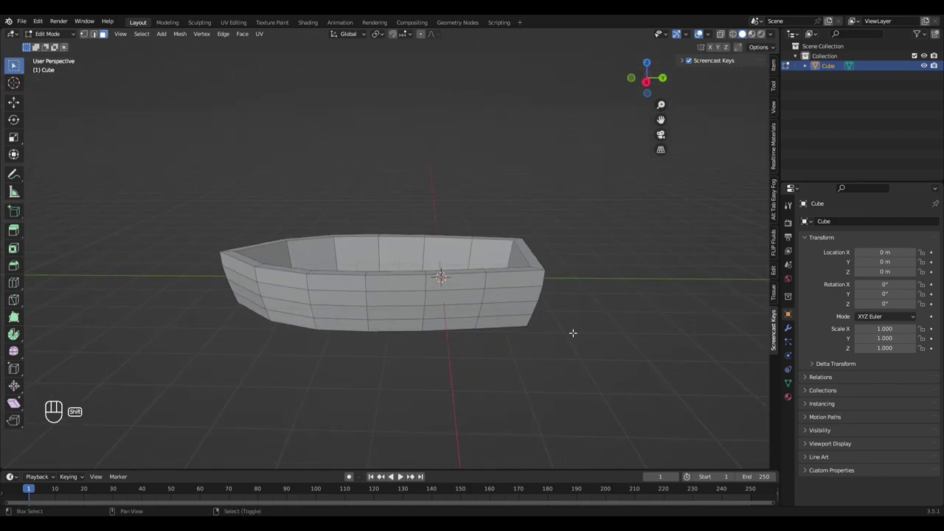
{"action": "middle_click_drag", "start_coordinate": [258, 371], "coordinate": [298, 326]}
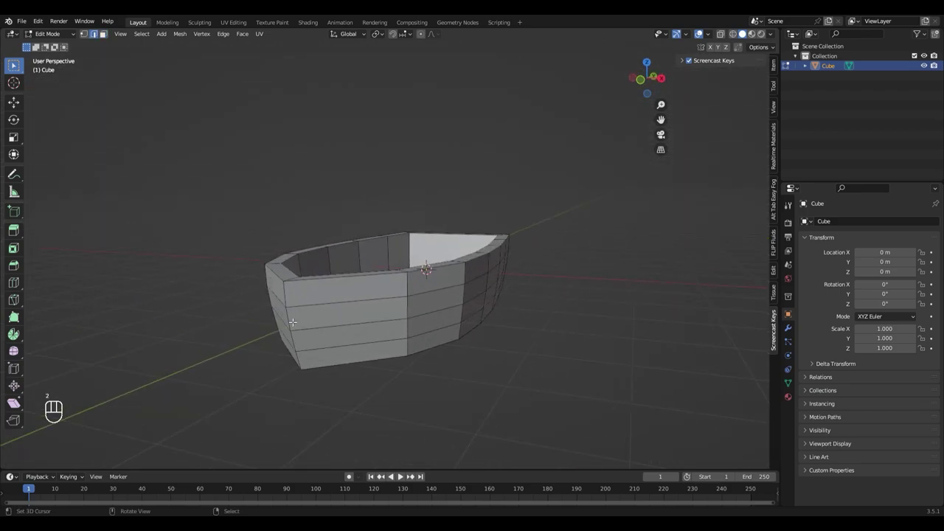
{"action": "left_click", "coordinate": [293, 322]}
{"action": "left_click", "coordinate": [300, 354], "text": "shift"}
{"action": "left_click", "coordinate": [295, 346]}
{"action": "key", "text": "ctrl+b"}
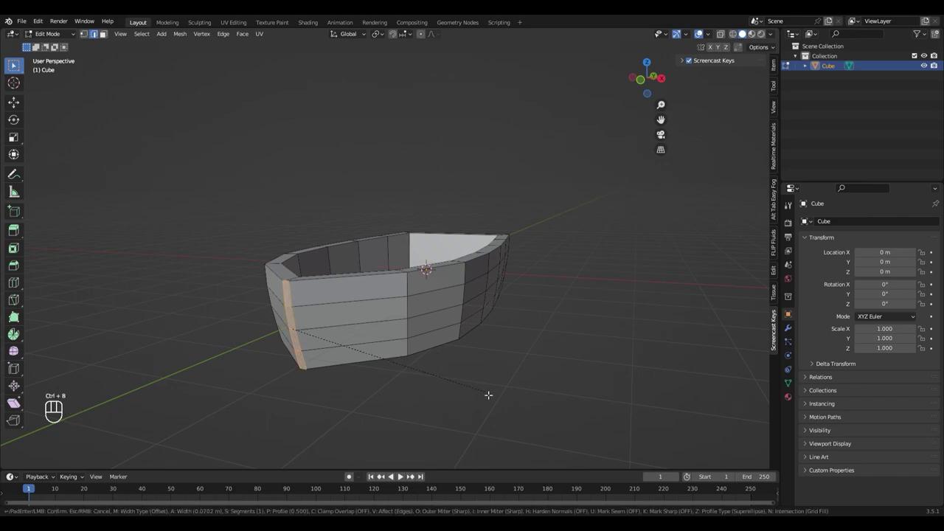
{"action": "left_click", "coordinate": [493, 397]}
- Extrude the entire top rim of the hull, including the small bow-tip face, upward by about 0.2 m
{"action": "middle_click_drag", "start_coordinate": [487, 395], "coordinate": [293, 276]}
{"action": "left_click", "coordinate": [293, 276]}
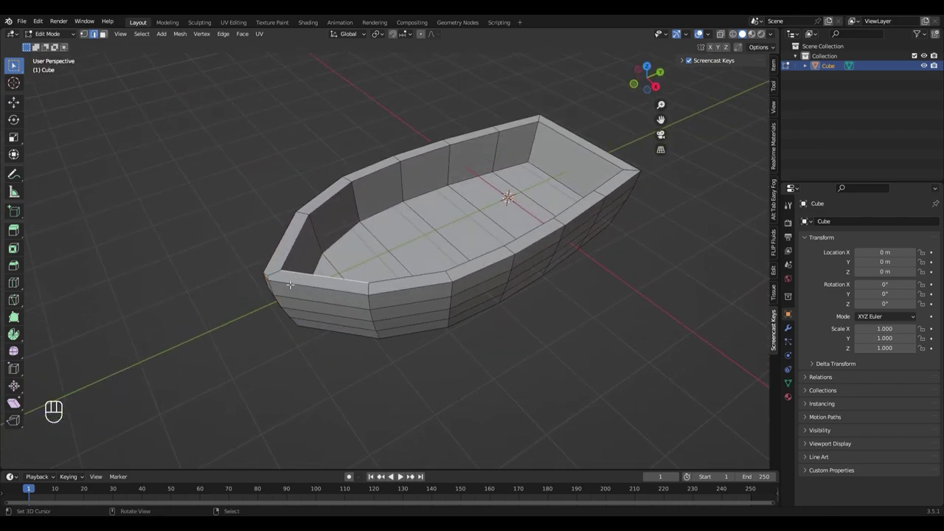
{"action": "key", "text": "3"}
{"action": "left_click", "coordinate": [286, 281], "text": "alt"}
{"action": "left_click", "coordinate": [280, 281], "text": "shift"}
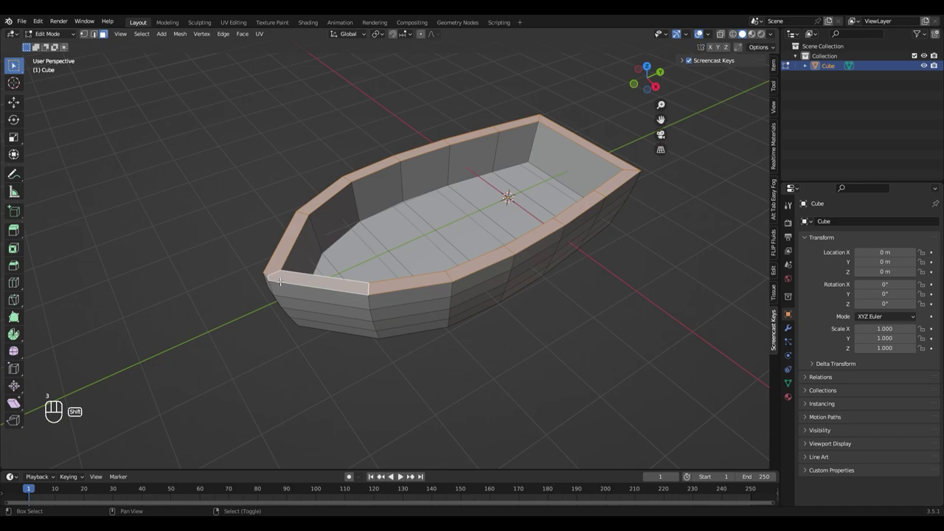
{"action": "scroll", "coordinate": [280, 281], "scroll_direction": "up", "scroll_amount": 2}
{"action": "left_click", "coordinate": [192, 293], "text": "shift"}
{"action": "scroll", "coordinate": [499, 337], "scroll_direction": "down", "scroll_amount": 4}
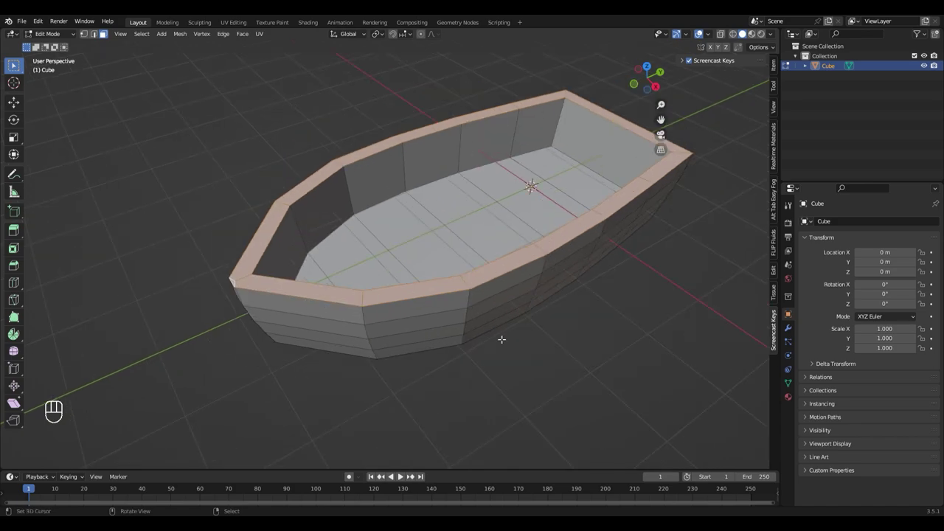
{"action": "scroll", "coordinate": [542, 322], "scroll_direction": "up", "scroll_amount": 3}
{"action": "key", "text": "e"}
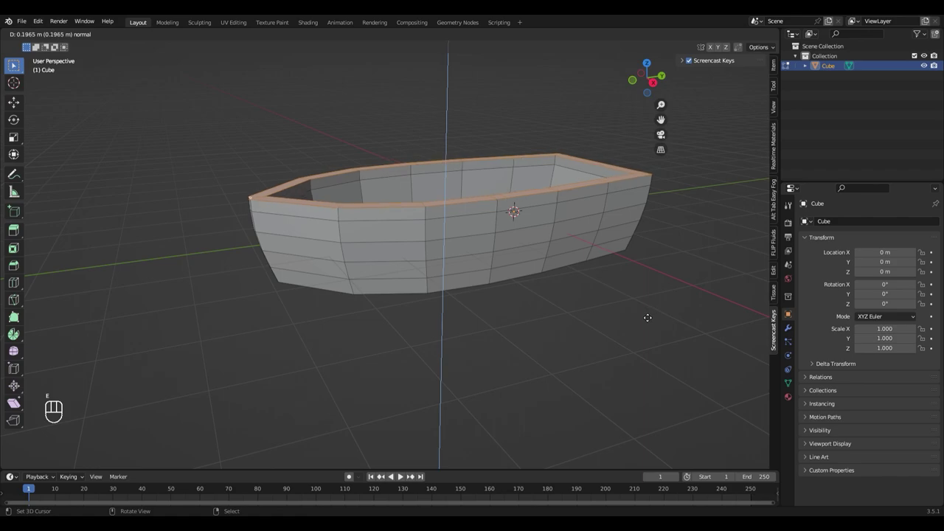
{"action": "left_click", "coordinate": [645, 316]}
- Extrude the outer rim band and the vertical bow strip outward along their normals by about 0.07 m
{"action": "middle_click_drag", "start_coordinate": [332, 300], "coordinate": [379, 291]}
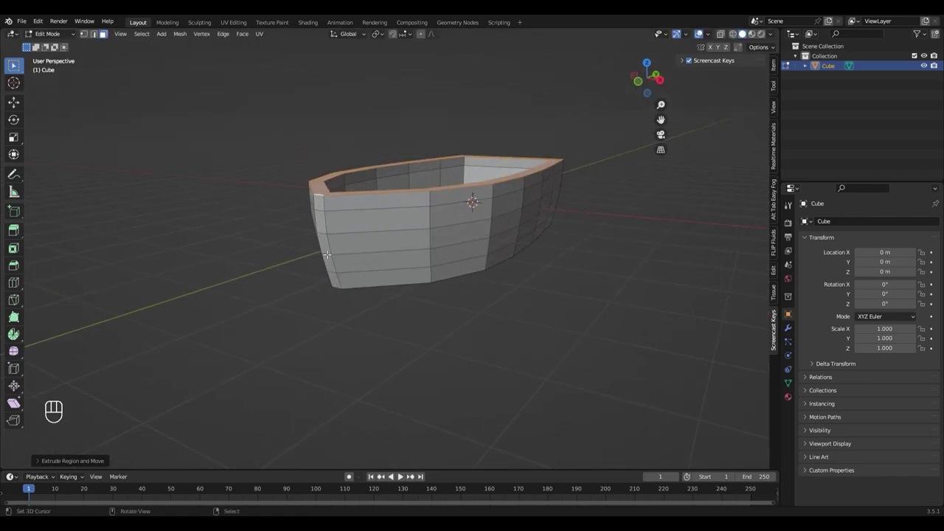
{"action": "left_click", "coordinate": [324, 209], "text": "alt"}
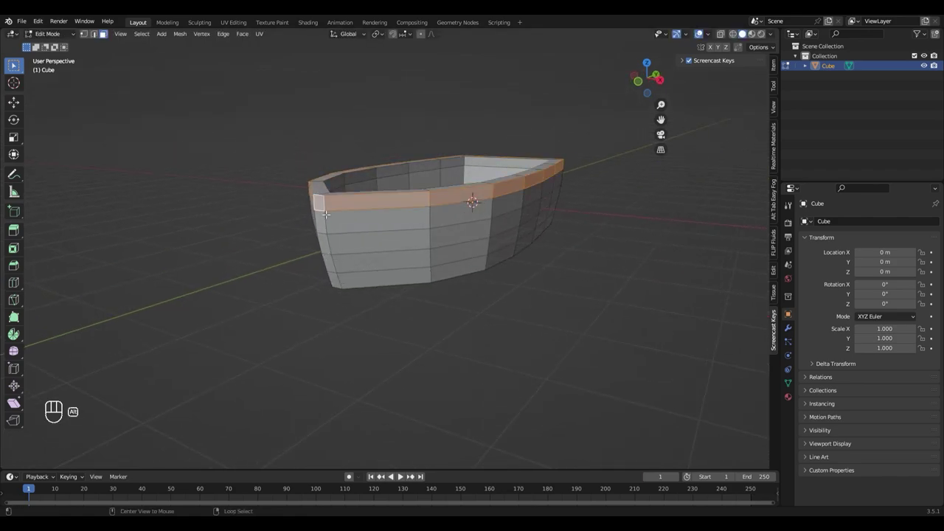
{"action": "left_click", "coordinate": [327, 246], "text": "shift"}
{"action": "left_click", "coordinate": [333, 270], "text": "shift"}
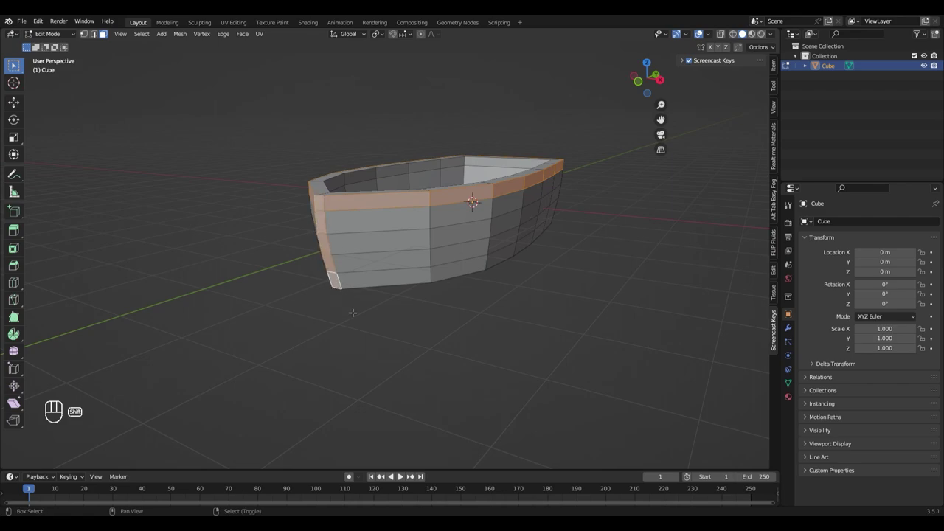
{"action": "key", "text": "alt+e"}
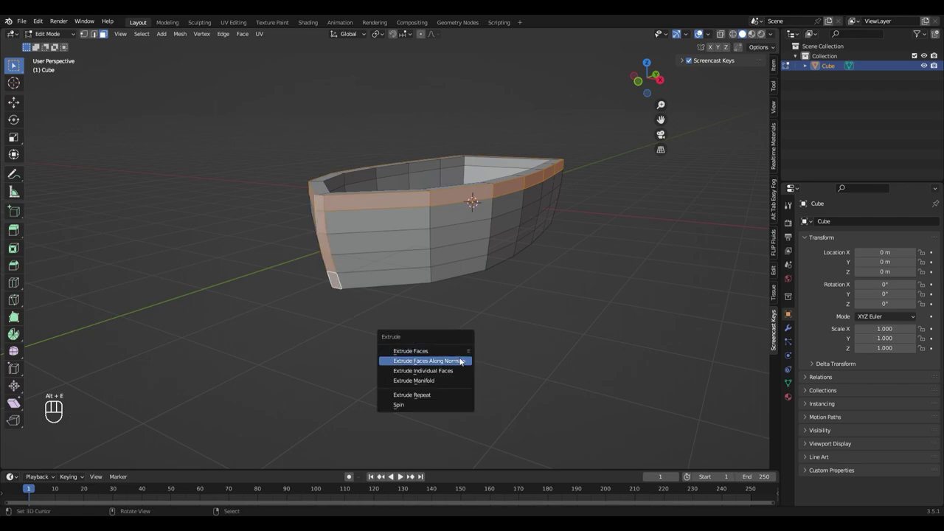
{"action": "left_click", "coordinate": [458, 360]}
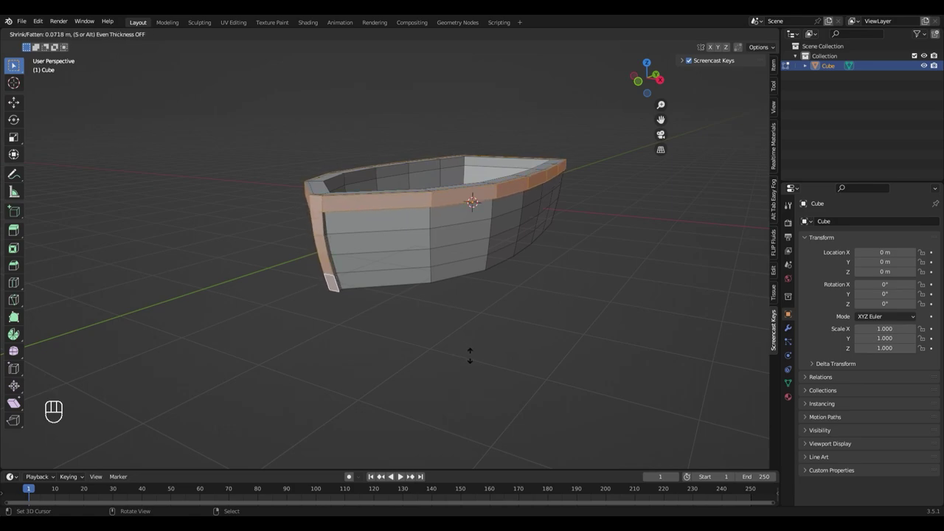
{"action": "left_click", "coordinate": [466, 353]}
- Raise the lower edge of the extruded bow strip along Z by about 0.04 m
{"action": "middle_click_drag", "start_coordinate": [467, 352], "coordinate": [423, 348]}
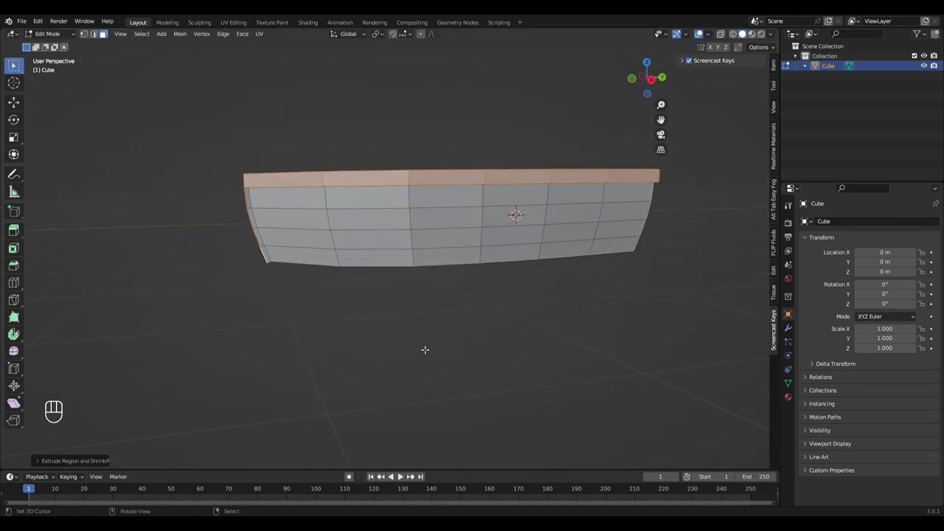
{"action": "key", "text": "alt+a"}
{"action": "middle_click_drag", "start_coordinate": [207, 280], "coordinate": [261, 347]}
{"action": "scroll", "coordinate": [228, 272], "scroll_direction": "up", "scroll_amount": 4}
{"action": "key", "text": "g"}
{"action": "key", "text": "z"}
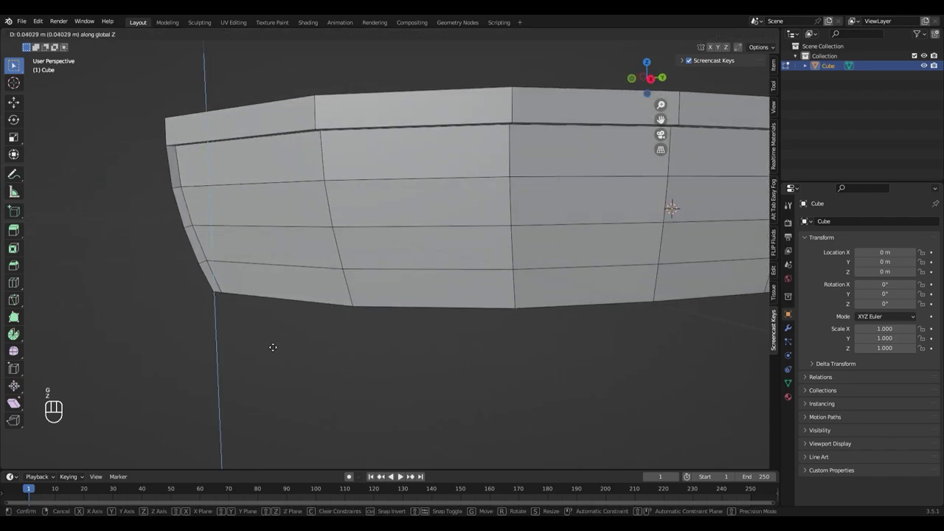
{"action": "left_click", "coordinate": [270, 341]}
- Bevel the three horizontal edge loops along the hull sides into narrow bands, leaving their continuation on the bow strip out of the selection
{"action": "scroll", "coordinate": [288, 320], "scroll_direction": "down", "scroll_amount": 5}
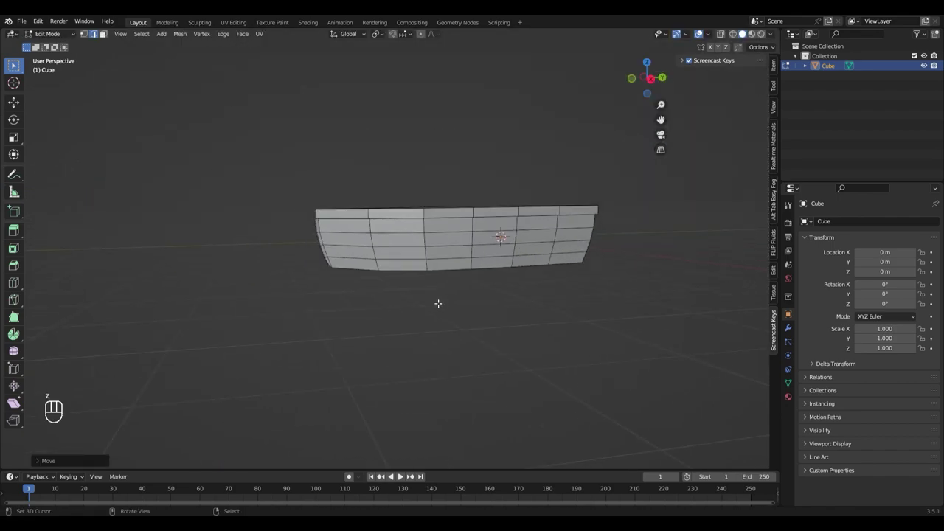
{"action": "middle_click_drag", "start_coordinate": [438, 302], "coordinate": [339, 322]}
{"action": "scroll", "coordinate": [411, 358], "scroll_direction": "up", "scroll_amount": 5}
{"action": "scroll", "coordinate": [442, 372], "scroll_direction": "down", "scroll_amount": 4}
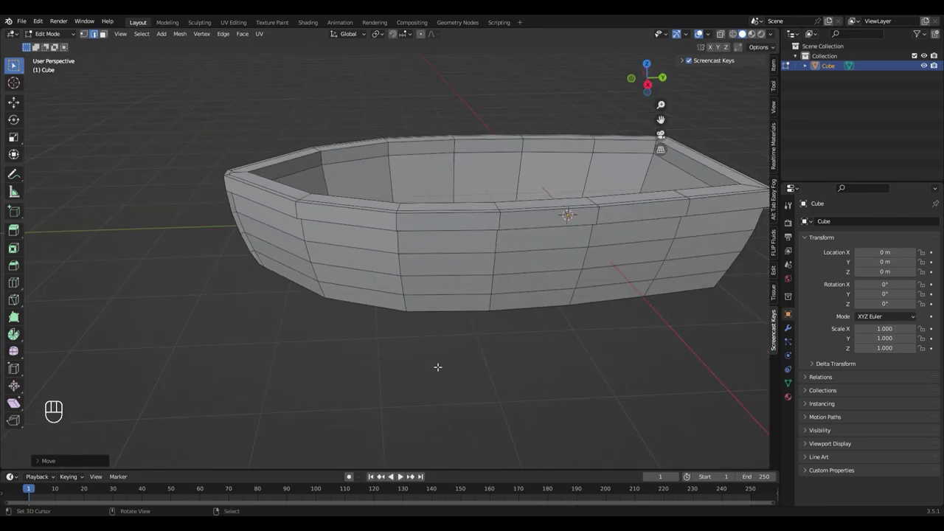
{"action": "middle_click_drag", "start_coordinate": [429, 361], "coordinate": [473, 320]}
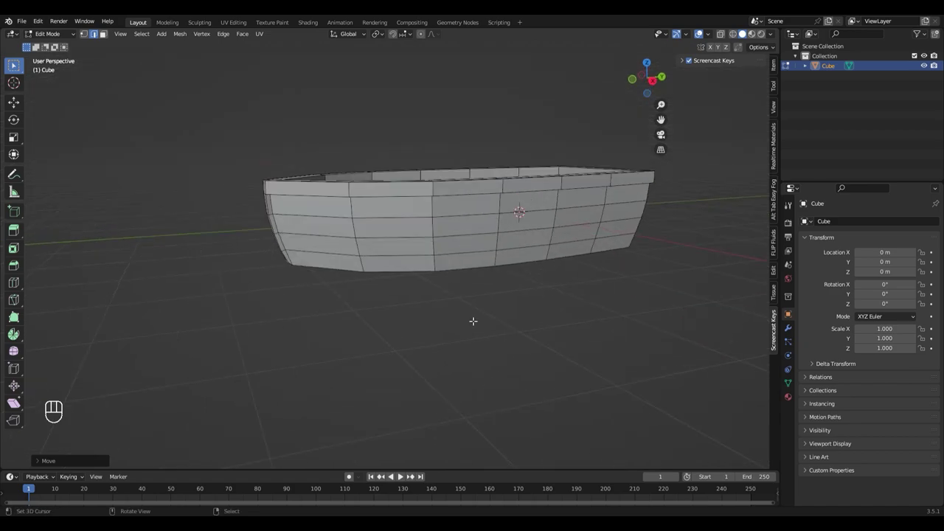
{"action": "left_click", "coordinate": [344, 237], "text": "alt"}
{"action": "left_click", "coordinate": [331, 259], "text": "alt"}
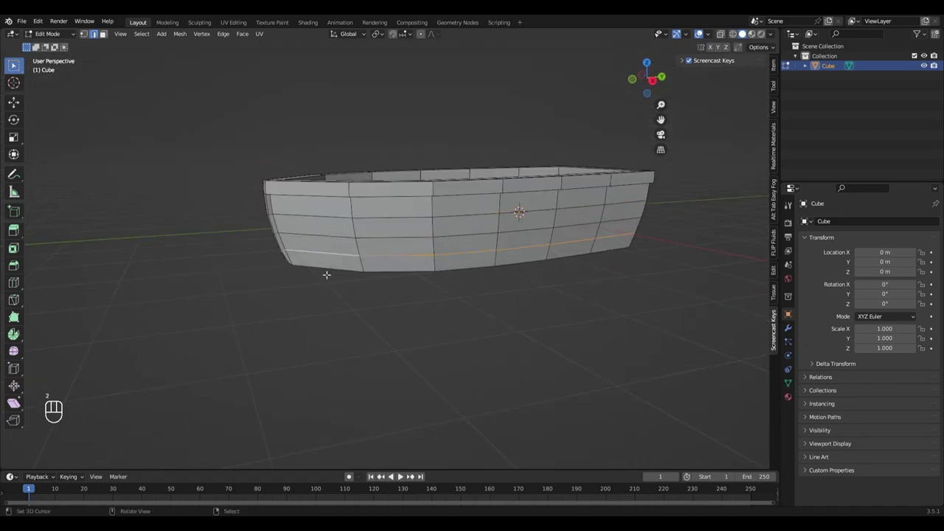
{"action": "left_click", "coordinate": [340, 236], "text": "alt+shift"}
{"action": "left_click", "coordinate": [340, 219], "text": "alt+shift"}
{"action": "middle_click_drag", "start_coordinate": [340, 220], "coordinate": [290, 273]}
{"action": "scroll", "coordinate": [247, 216], "scroll_direction": "up", "scroll_amount": 3}
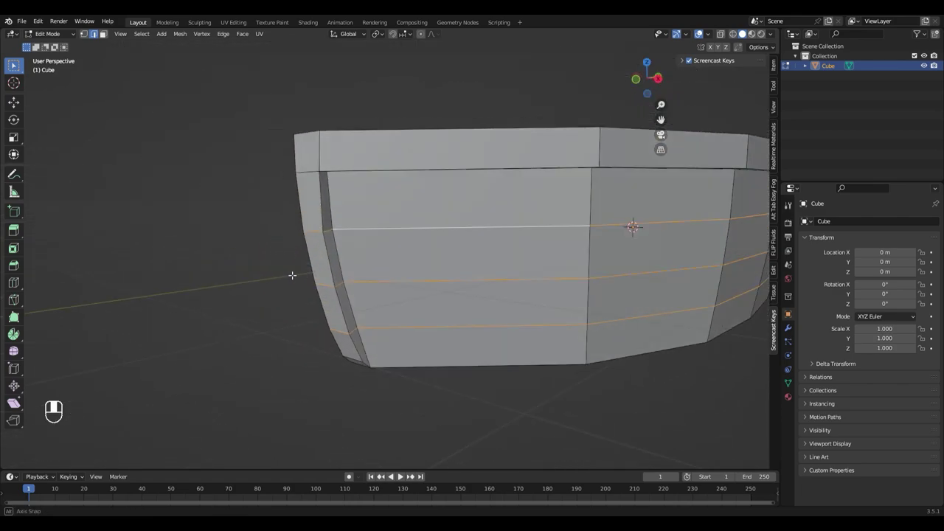
{"action": "scroll", "coordinate": [312, 269], "scroll_direction": "up", "scroll_amount": 2}
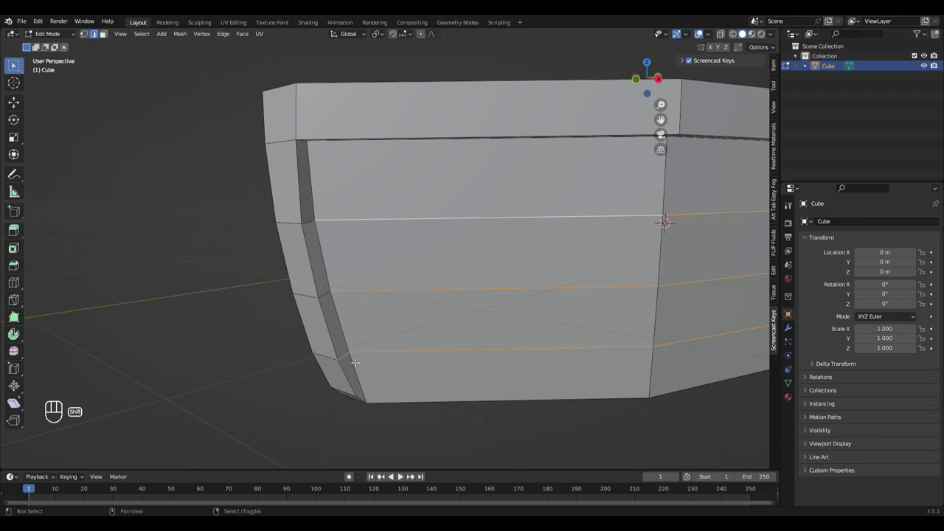
{"action": "middle_click_drag", "start_coordinate": [348, 361], "coordinate": [584, 279]}
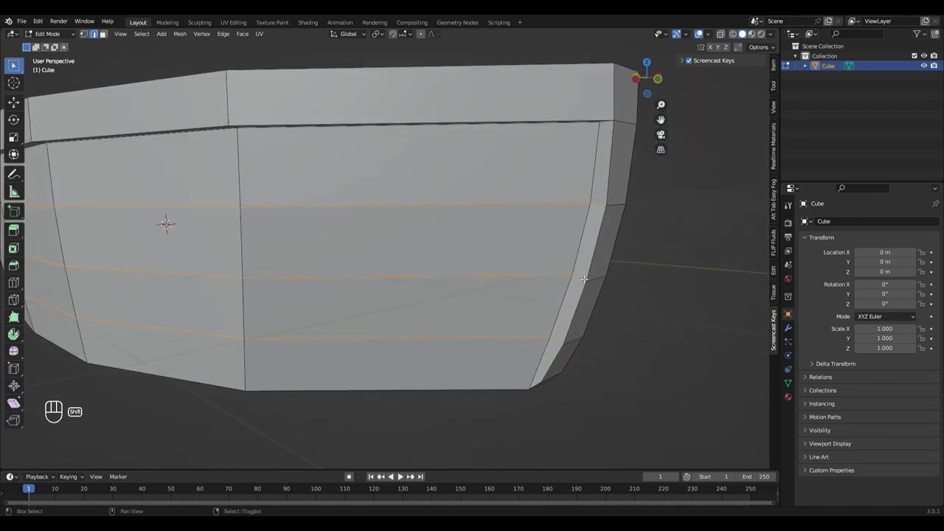
{"action": "right_click", "coordinate": [604, 208], "text": "shift"}
{"action": "scroll", "coordinate": [605, 208], "scroll_direction": "down", "scroll_amount": 3}
{"action": "middle_click_drag", "start_coordinate": [605, 208], "coordinate": [470, 234]}
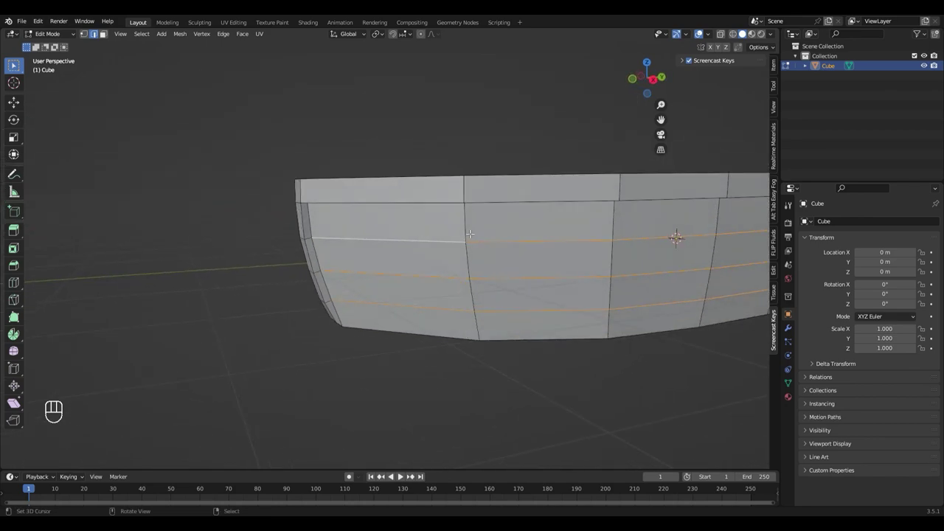
{"action": "key", "text": "ctrl+b"}
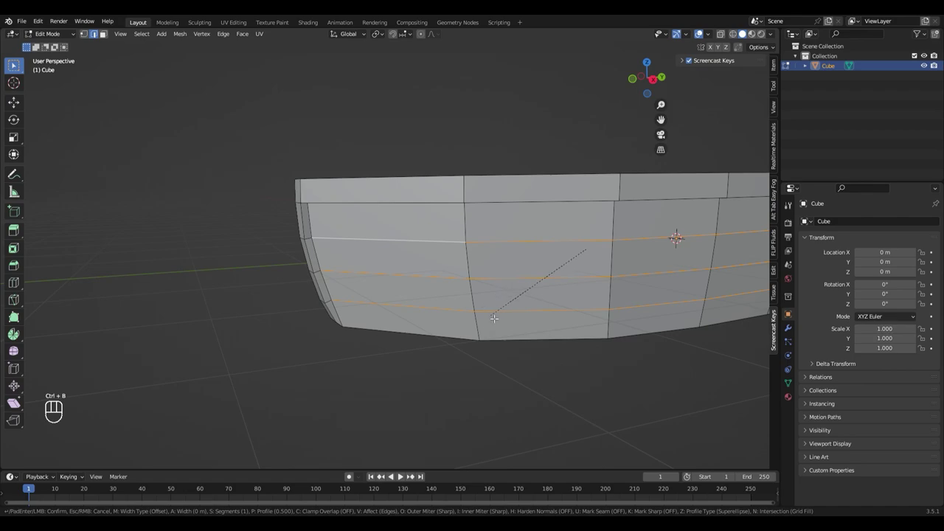
{"action": "left_click", "coordinate": [653, 358]}
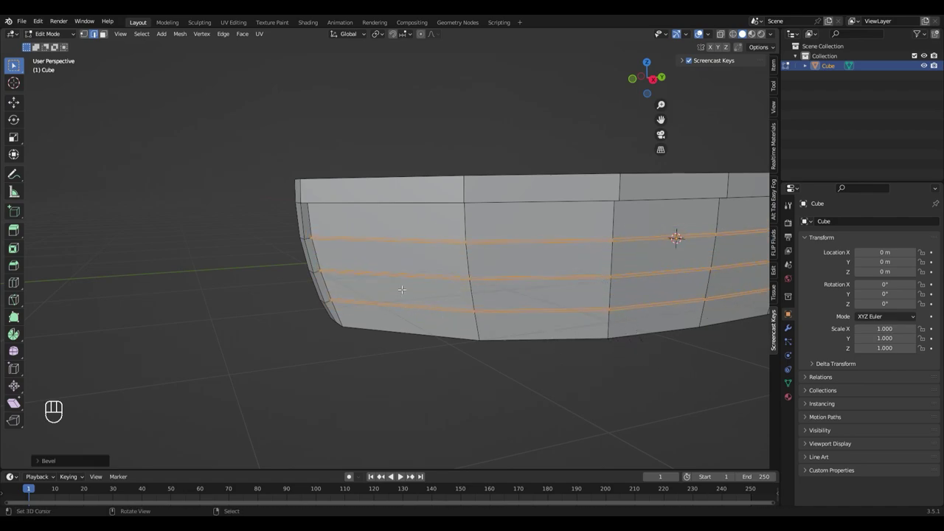
- In face selection, keep only the narrow hull bands selected by deselecting the tiny bevel faces beside the bow strip
{"action": "scroll", "coordinate": [276, 247], "scroll_direction": "up", "scroll_amount": 4}
{"action": "middle_click_drag", "start_coordinate": [276, 247], "coordinate": [332, 267], "text": "shift"}
{"action": "scroll", "coordinate": [265, 268], "scroll_direction": "up", "scroll_amount": 5}
{"action": "middle_click_drag", "start_coordinate": [266, 267], "coordinate": [413, 247], "text": "shift"}
{"action": "key", "text": "3"}
{"action": "right_click", "coordinate": [462, 175], "text": "shift"}
{"action": "scroll", "coordinate": [474, 295], "scroll_direction": "down", "scroll_amount": 5}
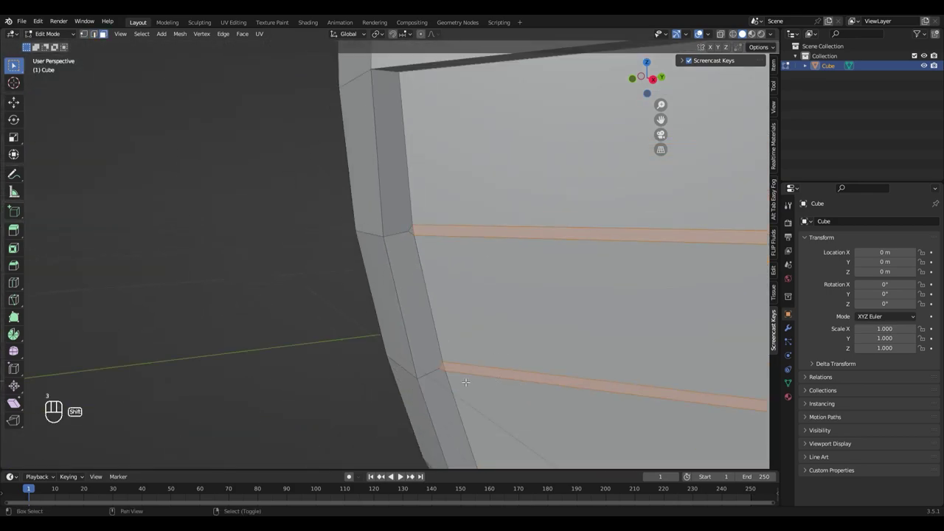
{"action": "middle_click_drag", "start_coordinate": [524, 416], "coordinate": [384, 340], "text": "shift"}
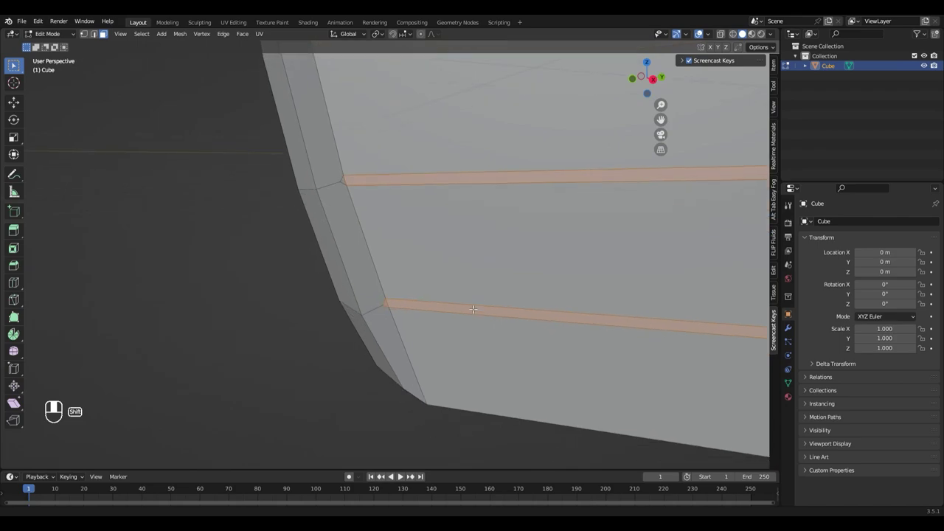
{"action": "middle_click_drag", "start_coordinate": [388, 307], "coordinate": [523, 273], "text": "shift"}
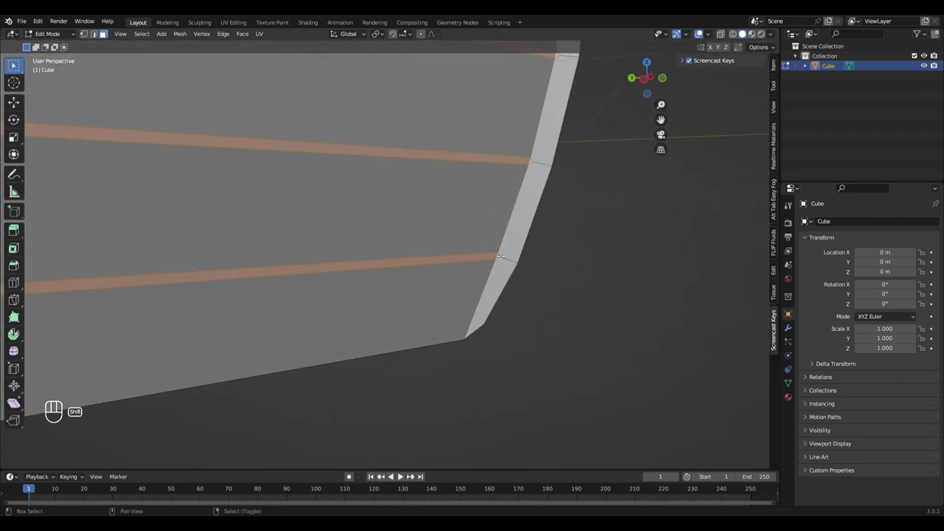
{"action": "middle_click_drag", "start_coordinate": [579, 145], "coordinate": [503, 306], "text": "shift"}
{"action": "scroll", "coordinate": [546, 247], "scroll_direction": "down", "scroll_amount": 5}
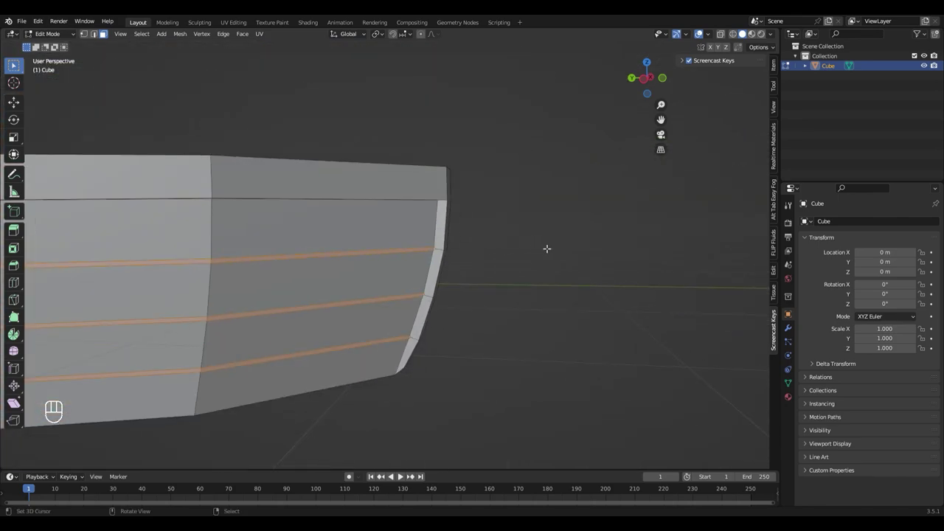
{"action": "middle_click_drag", "start_coordinate": [546, 248], "coordinate": [395, 255]}
{"action": "middle_click_drag", "start_coordinate": [554, 268], "coordinate": [320, 302], "text": "shift"}
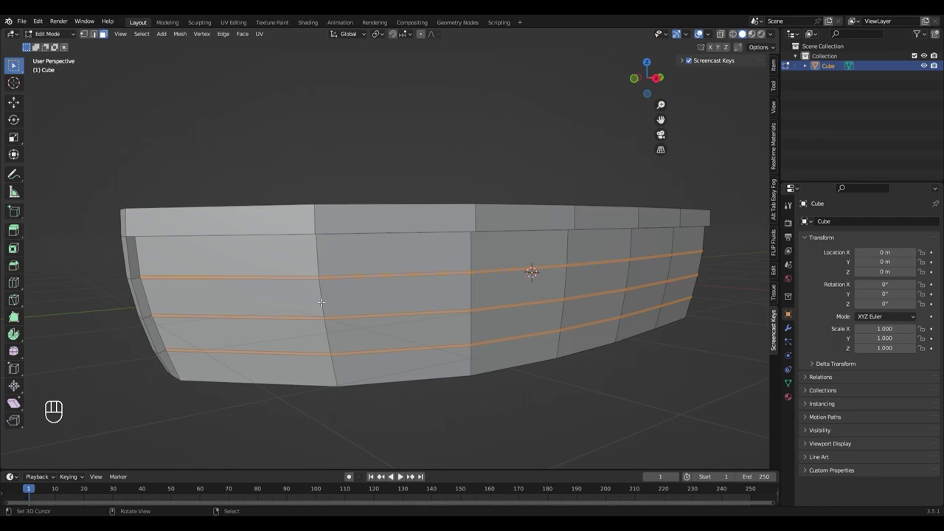
- Extrude the three narrow hull bands inward along their normals by about 0.02 m to form plank grooves
{"action": "scroll", "coordinate": [303, 345], "scroll_direction": "up", "scroll_amount": 1}
{"action": "scroll", "coordinate": [377, 342], "scroll_direction": "up", "scroll_amount": 2}
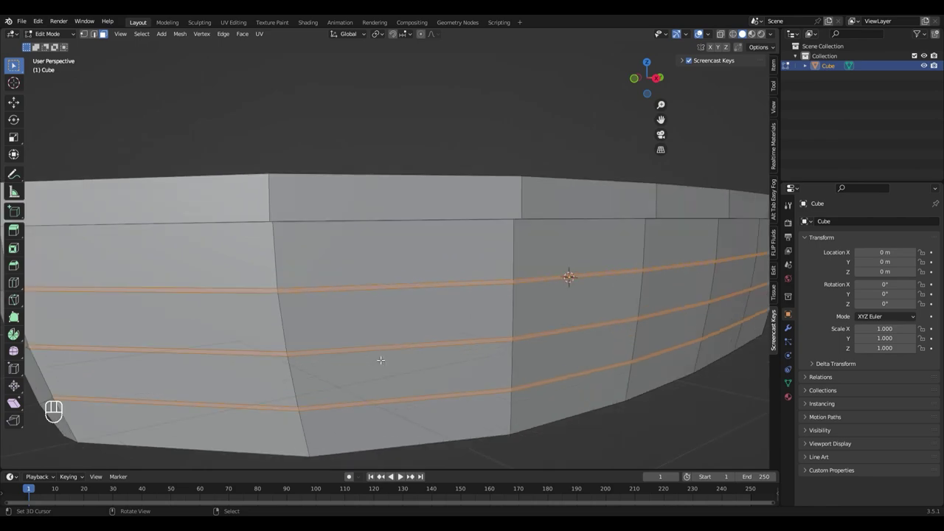
{"action": "middle_click_drag", "start_coordinate": [377, 362], "coordinate": [432, 371]}
{"action": "key", "text": "alt+e"}
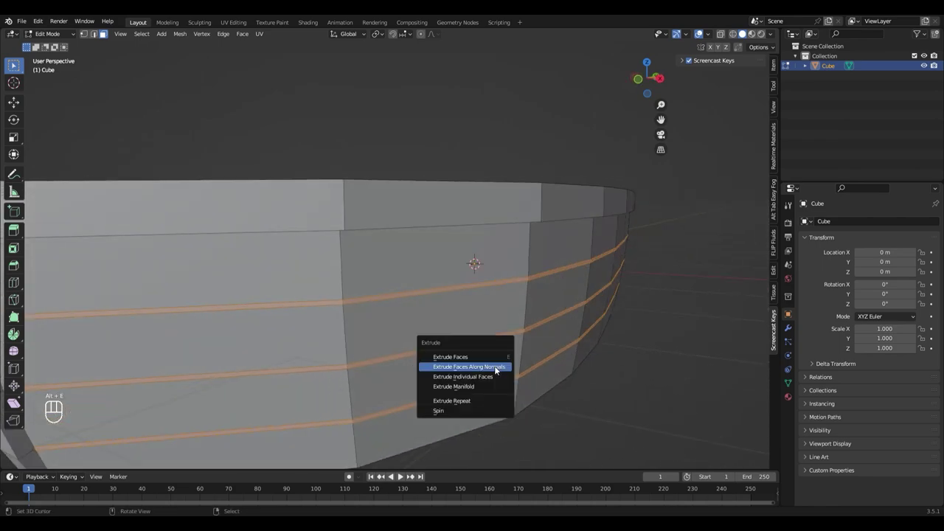
{"action": "left_click", "coordinate": [494, 366]}
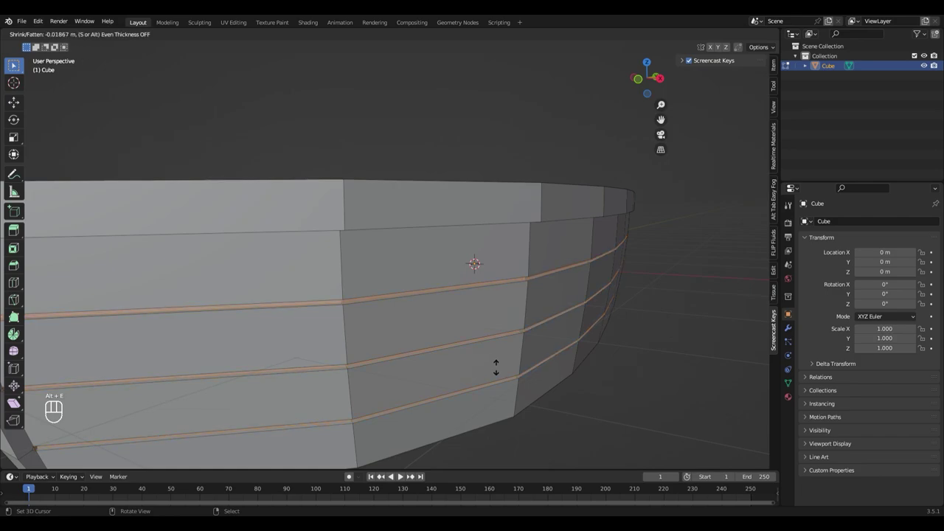
{"action": "left_click", "coordinate": [497, 369]}
{"action": "scroll", "coordinate": [502, 368], "scroll_direction": "down", "scroll_amount": 2}
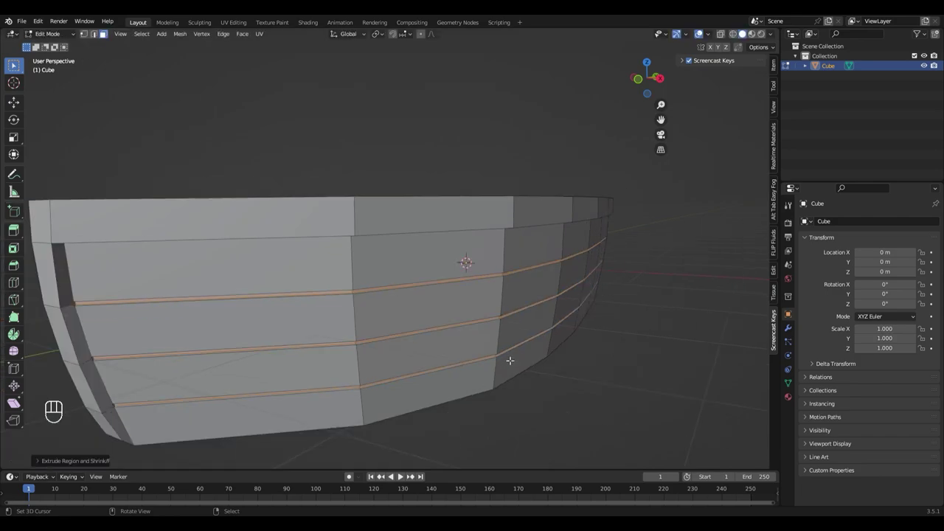
{"action": "left_click", "coordinate": [598, 405]}
{"action": "middle_click_drag", "start_coordinate": [598, 404], "coordinate": [520, 404]}
{"action": "scroll", "coordinate": [519, 404], "scroll_direction": "down", "scroll_amount": 5}
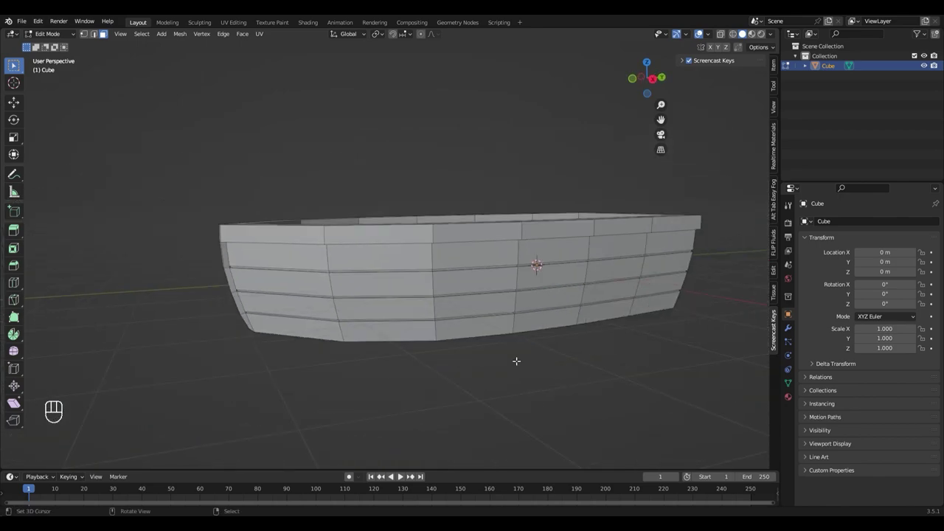
- Inset two matching pairs of opposite inner side-wall faces, one toward the stern and one toward the bow, by about 0.17 m
{"action": "middle_click_drag", "start_coordinate": [516, 360], "coordinate": [409, 348]}
{"action": "left_click", "coordinate": [393, 281]}
{"action": "left_click", "coordinate": [536, 281], "text": "shift"}
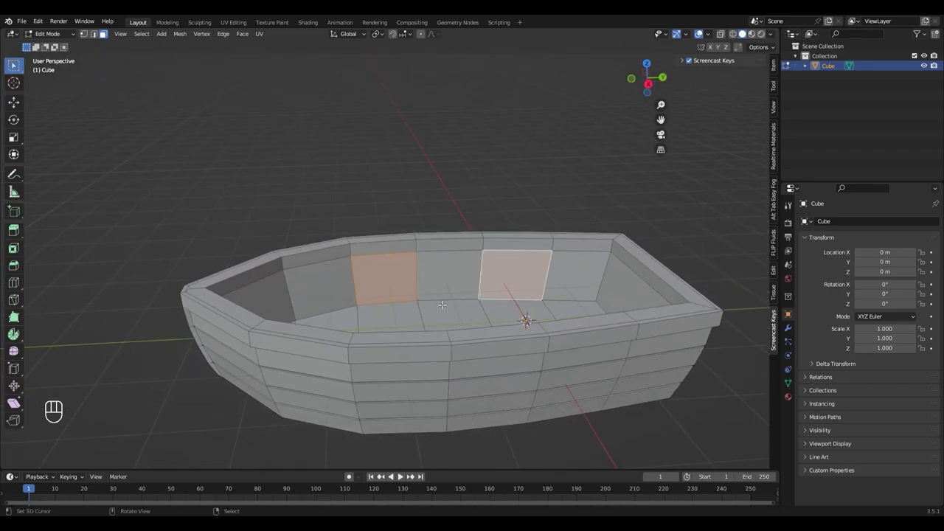
{"action": "middle_click_drag", "start_coordinate": [536, 281], "coordinate": [605, 303]}
{"action": "left_click", "coordinate": [408, 291], "text": "shift"}
{"action": "left_click", "coordinate": [352, 275], "text": "shift"}
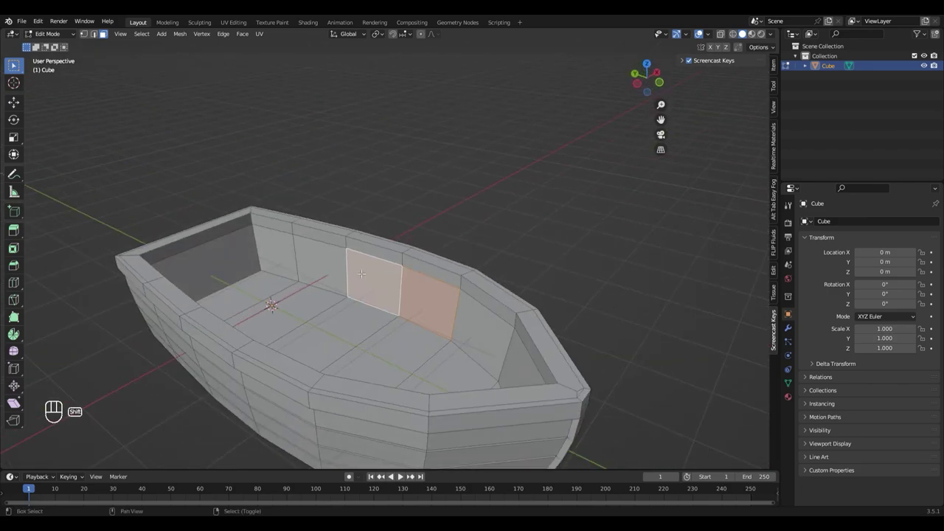
{"action": "key", "text": "ctrl+z"}
{"action": "left_click", "coordinate": [313, 267], "text": "shift"}
{"action": "middle_click_drag", "start_coordinate": [516, 242], "coordinate": [720, 337]}
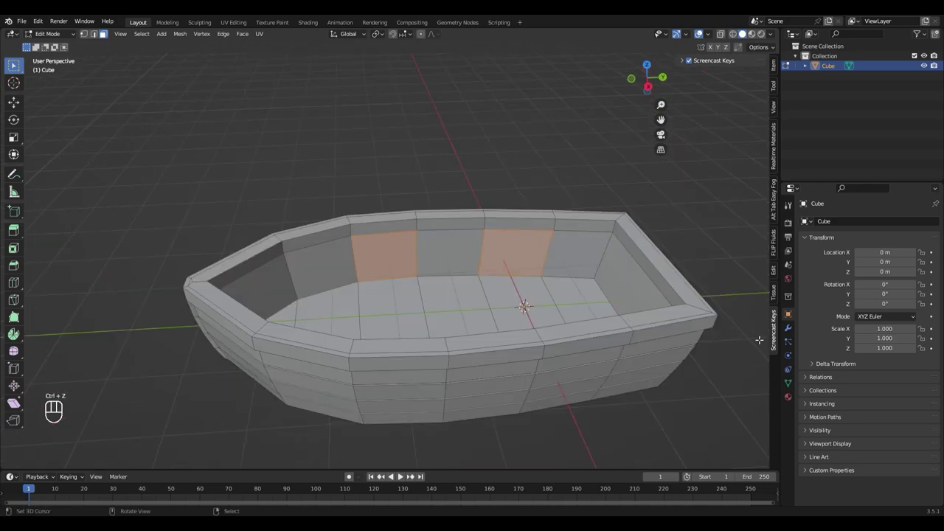
{"action": "key", "text": "i"}
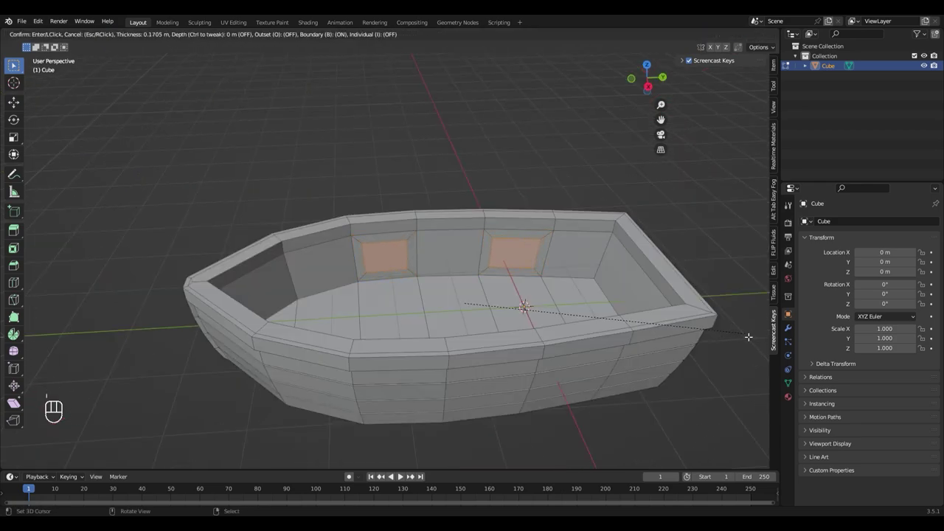
{"action": "left_click", "coordinate": [749, 337]}
- Scale the four inset side-wall faces down along Z to reduce their height
{"action": "key", "text": "s"}
{"action": "key", "text": "z"}
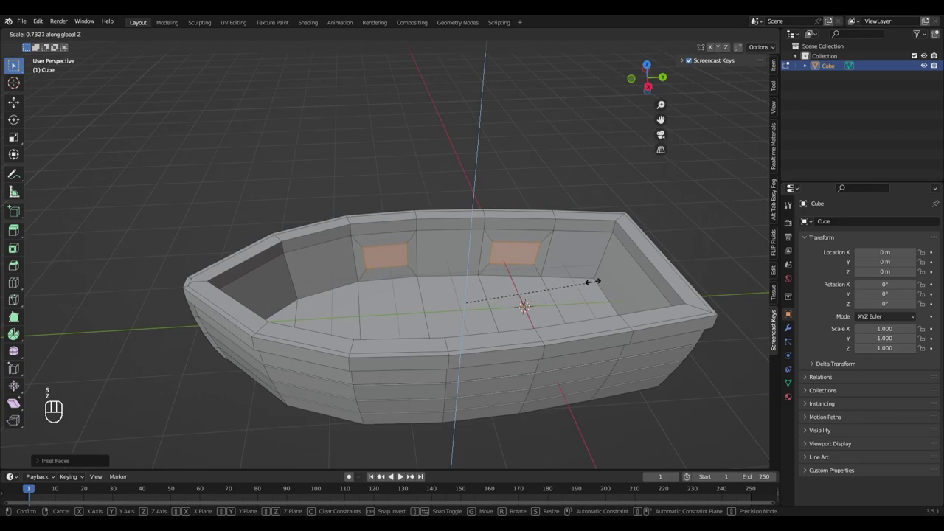
{"action": "left_click", "coordinate": [570, 288]}
- Bridge the two opposite inset faces nearer the stern to form a bench across the boat
{"action": "middle_click_drag", "start_coordinate": [570, 288], "coordinate": [623, 297]}
{"action": "right_click", "coordinate": [418, 259]}
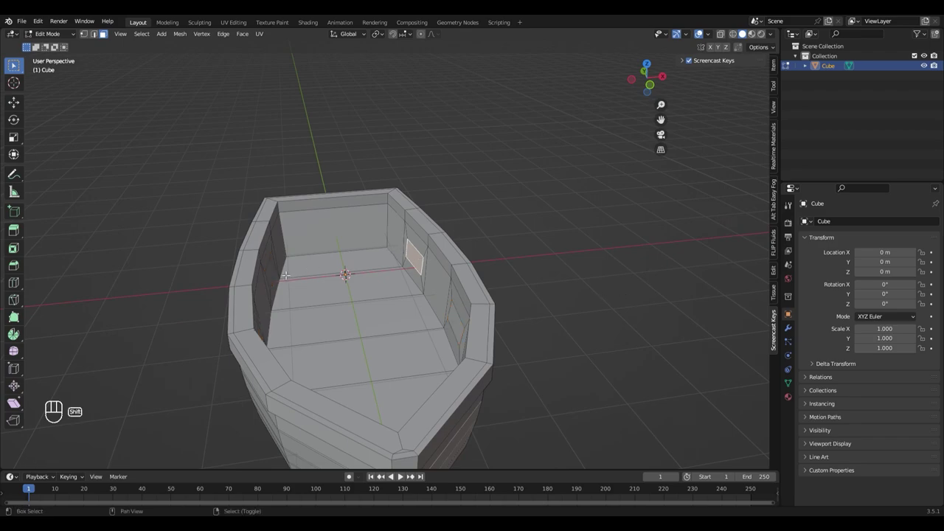
{"action": "right_click", "coordinate": [271, 276], "text": "shift"}
{"action": "key", "text": "w"}
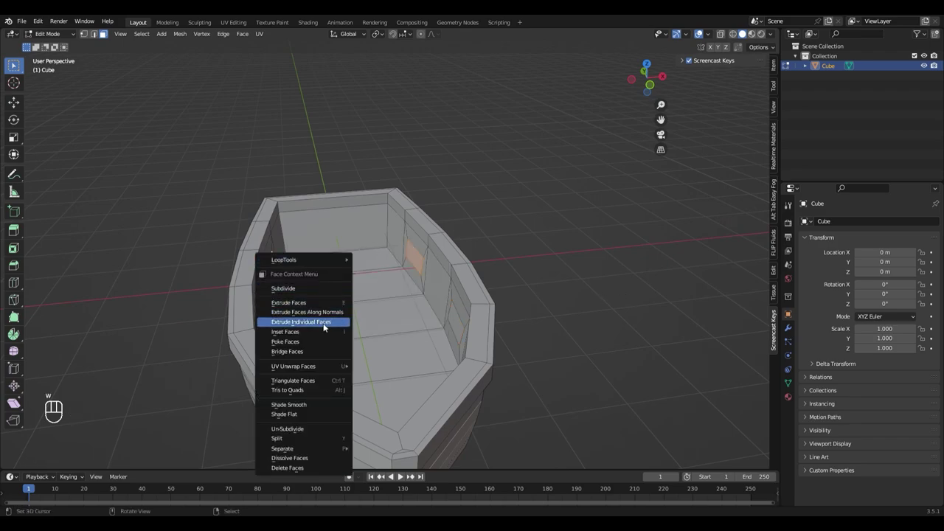
{"action": "left_click", "coordinate": [316, 351]}
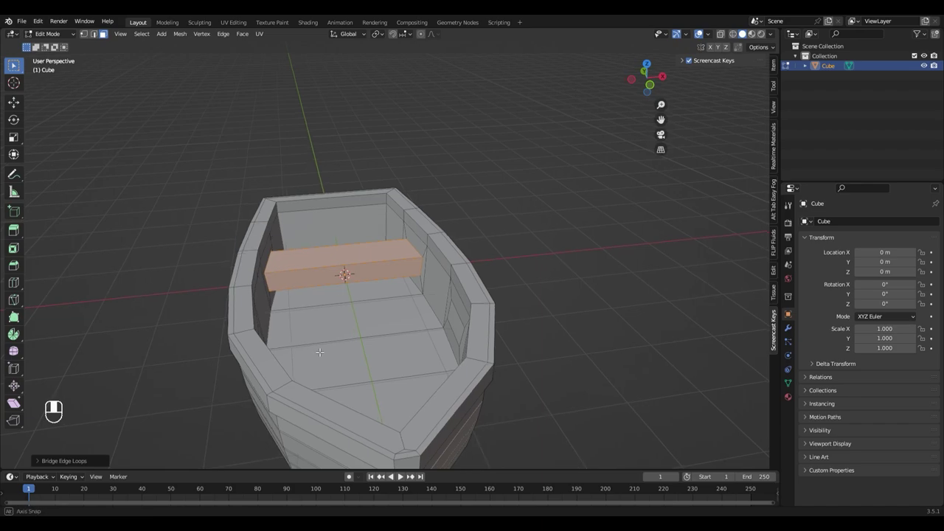
- Bridge the two opposite inset faces nearer the bow to form a second bench
{"action": "middle_click_drag", "start_coordinate": [316, 353], "coordinate": [424, 296]}
{"action": "right_click", "coordinate": [368, 307]}
{"action": "right_click", "coordinate": [453, 288], "text": "shift"}
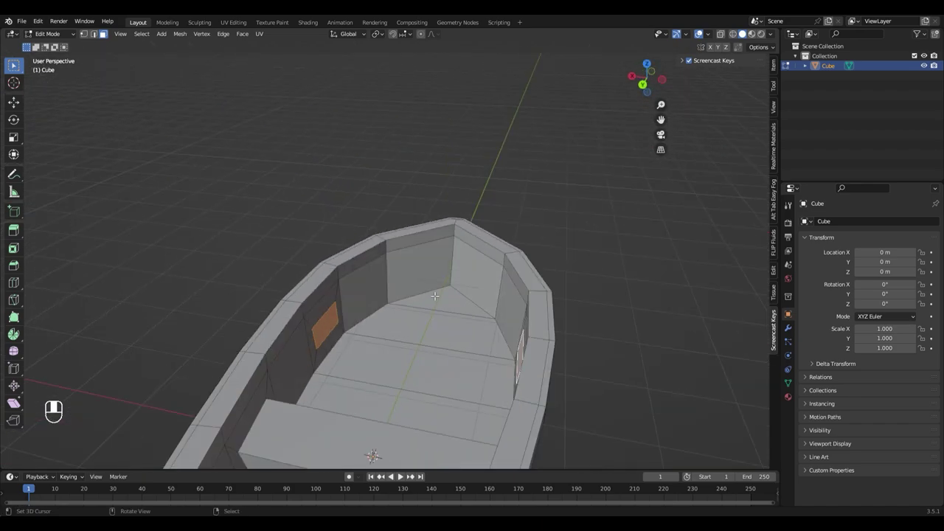
{"action": "right_click", "coordinate": [423, 297]}
{"action": "left_click", "coordinate": [402, 371]}
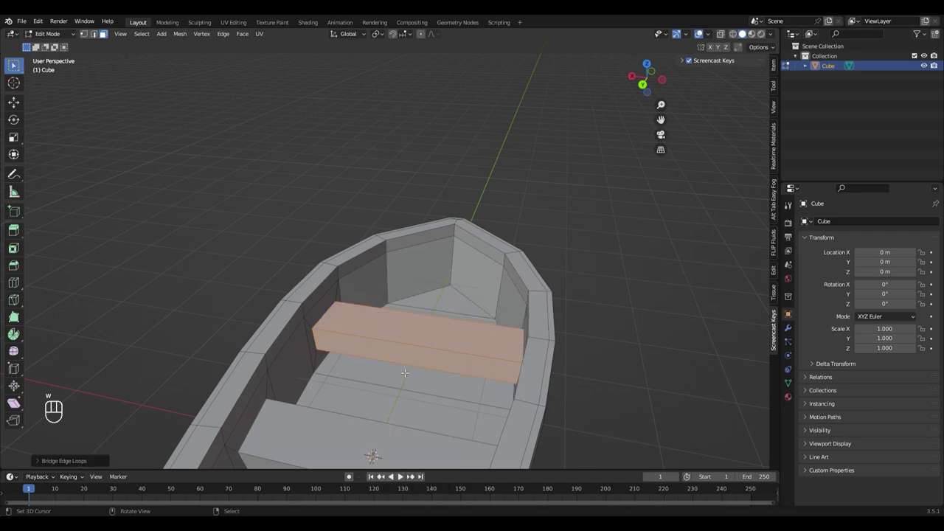
- Scale the face loops of both benches down along Z to make the seats thinner
{"action": "scroll", "coordinate": [529, 361], "scroll_direction": "down", "scroll_amount": 6}
{"action": "middle_click_drag", "start_coordinate": [529, 360], "coordinate": [479, 295]}
{"action": "left_click", "coordinate": [385, 279], "text": "alt"}
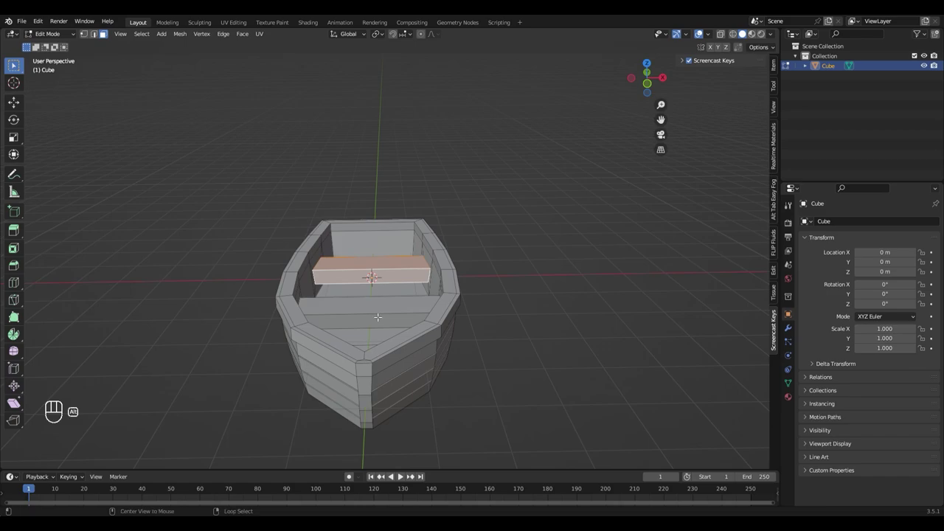
{"action": "left_click", "coordinate": [377, 317], "text": "alt+shift"}
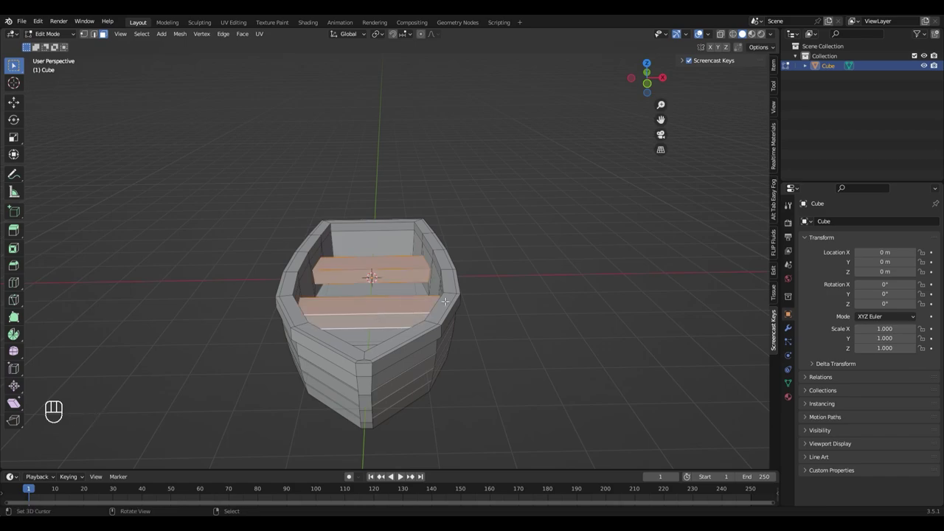
{"action": "key", "text": "s"}
{"action": "key", "text": "z"}
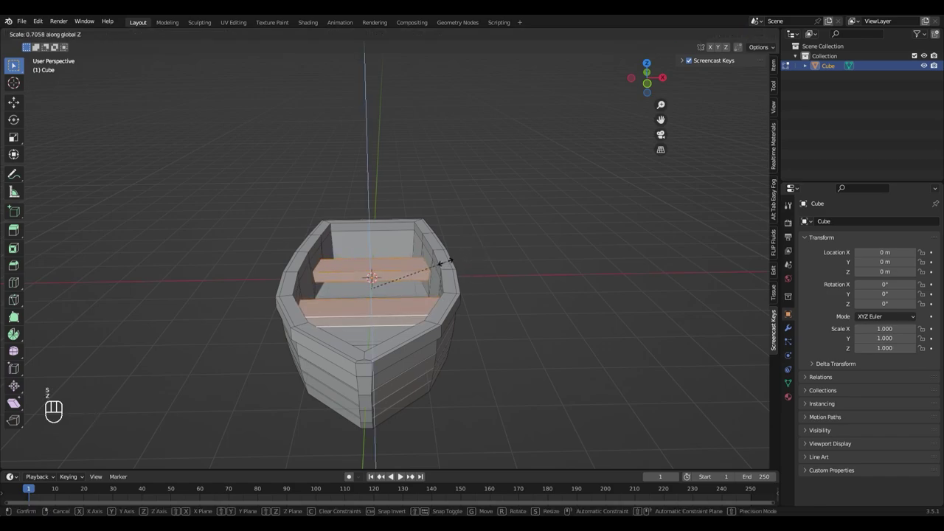
{"action": "left_click", "coordinate": [467, 270]}
{"action": "middle_click_drag", "start_coordinate": [468, 269], "coordinate": [673, 289]}
{"action": "left_click", "coordinate": [539, 293]}
- Select all faces of the boat mesh and switch the viewport to Material Preview shading
{"action": "middle_click_drag", "start_coordinate": [525, 343], "coordinate": [638, 313]}
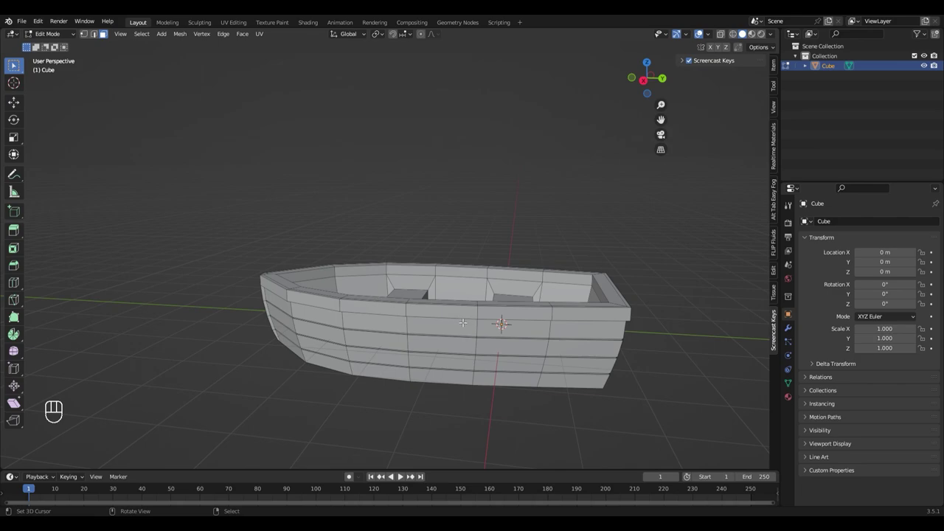
{"action": "key", "text": "a"}
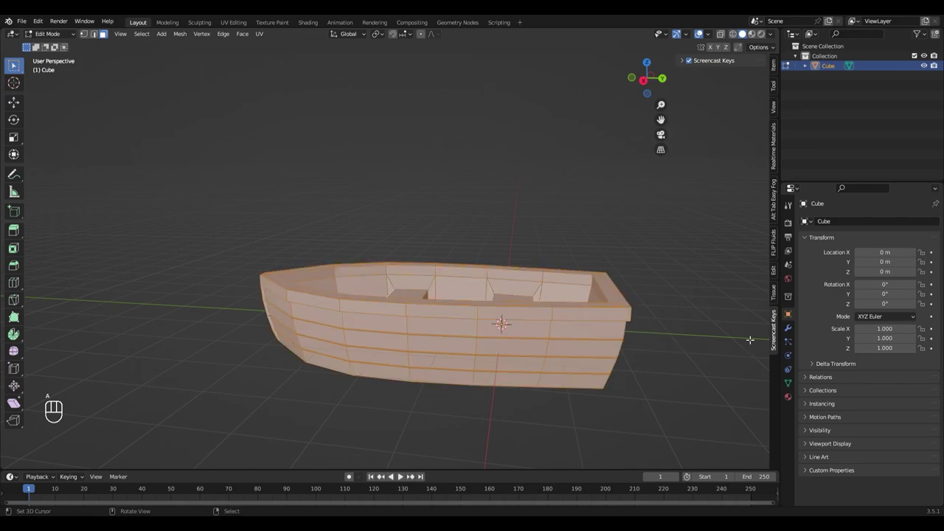
{"action": "middle_click_drag", "start_coordinate": [750, 340], "coordinate": [710, 327]}
{"action": "middle_click_drag", "start_coordinate": [680, 270], "coordinate": [687, 153]}
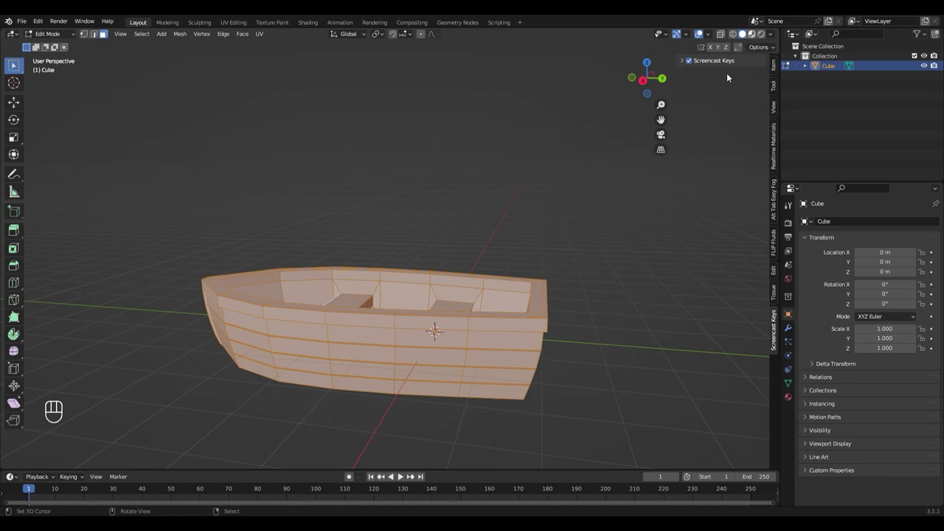
{"action": "left_click", "coordinate": [753, 35]}
{"action": "scroll", "coordinate": [634, 162], "scroll_direction": "down", "scroll_amount": 3}
{"action": "scroll", "coordinate": [599, 175], "scroll_direction": "up", "scroll_amount": 2}
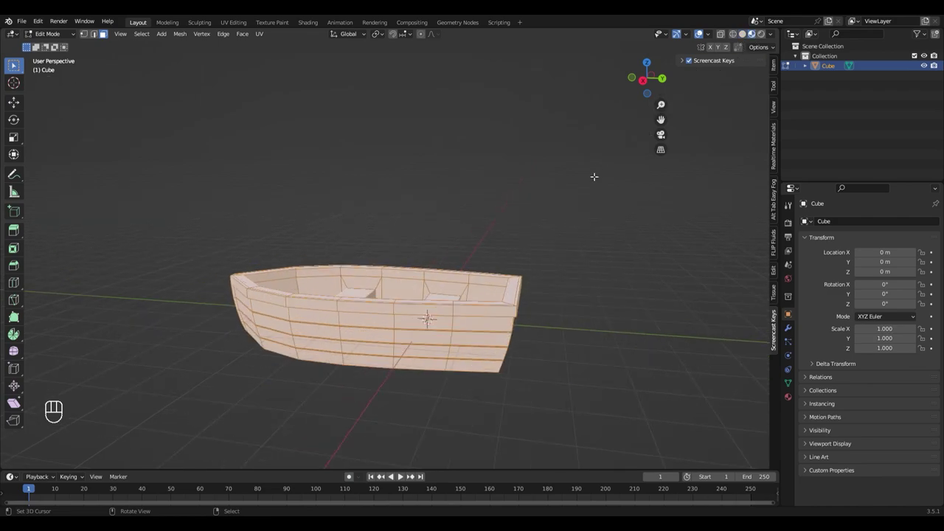
- Create a new material on the boat with an orange-brown base colour of hue 0.038, saturation 0.876 and value 0.411
{"action": "left_click", "coordinate": [787, 397]}
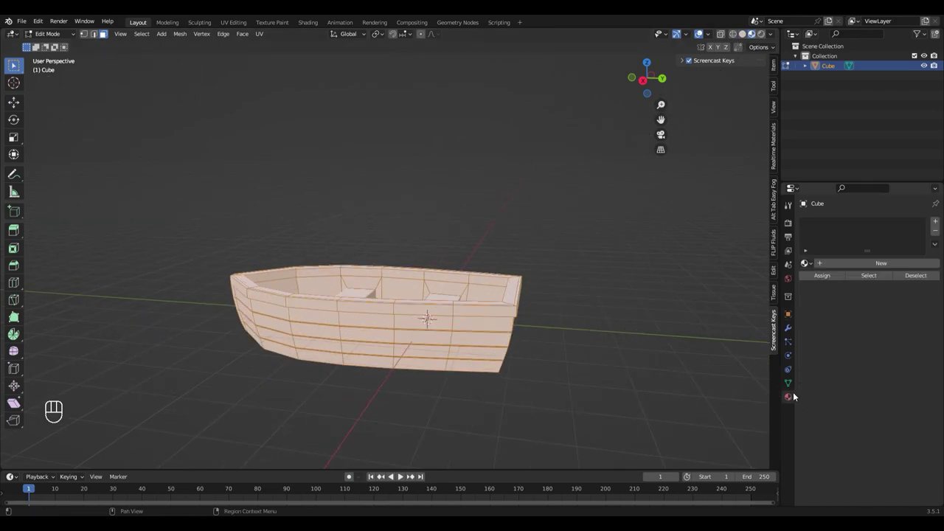
{"action": "left_click", "coordinate": [844, 265]}
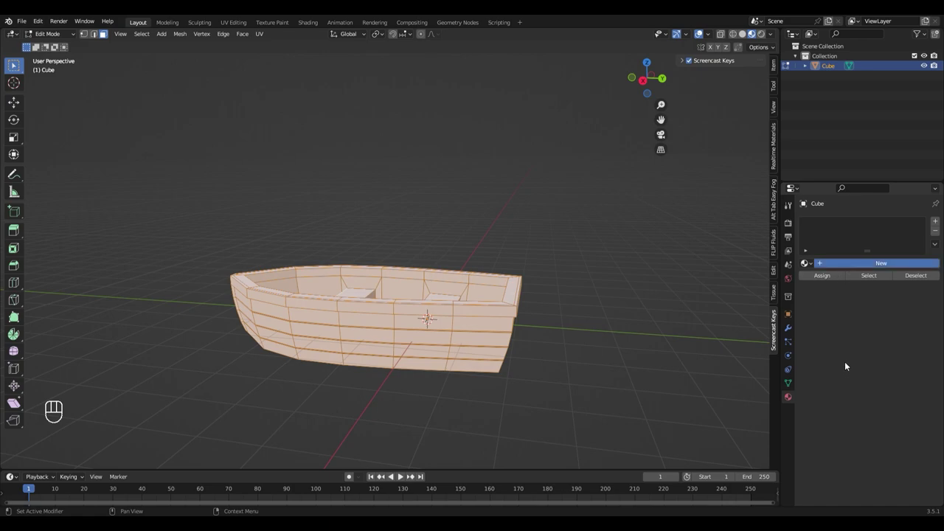
{"action": "left_click", "coordinate": [841, 263]}
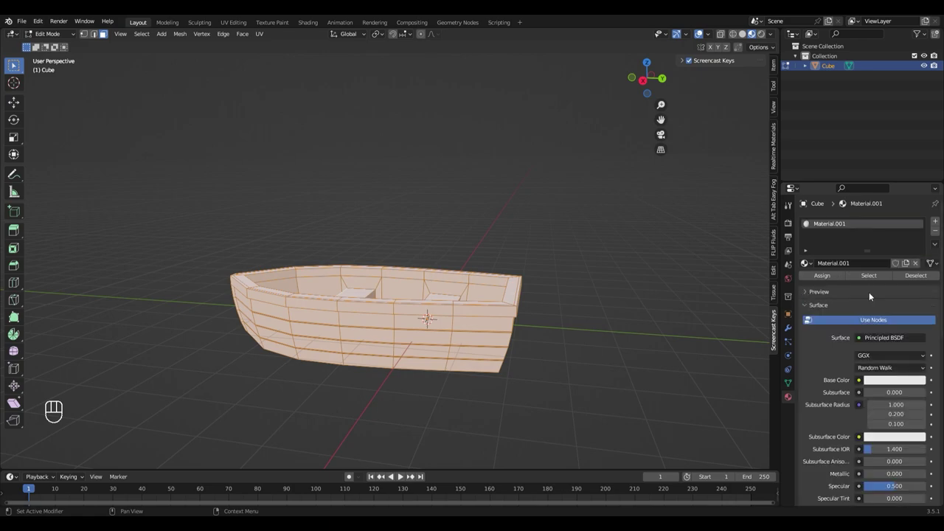
{"action": "left_click", "coordinate": [890, 380]}
{"action": "left_click_drag", "start_coordinate": [874, 278], "coordinate": [863, 298]}
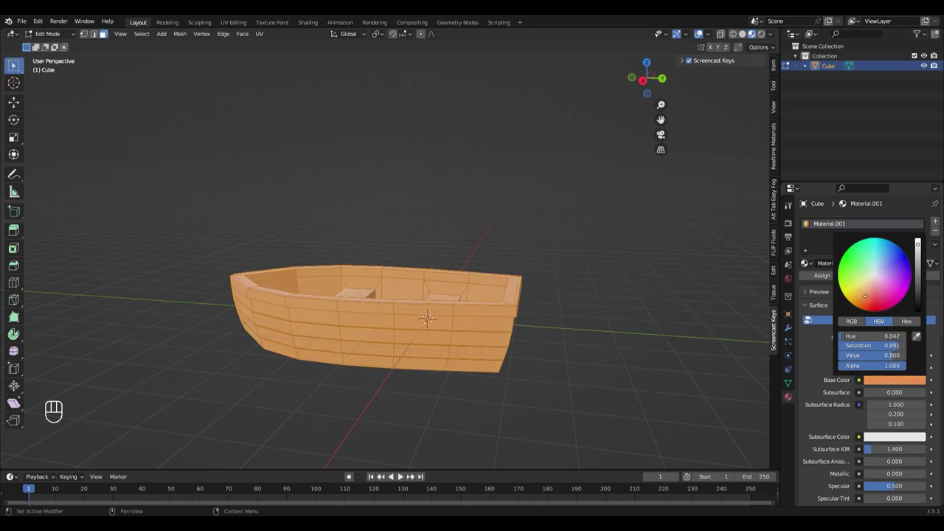
{"action": "left_click_drag", "start_coordinate": [916, 251], "coordinate": [918, 262]}
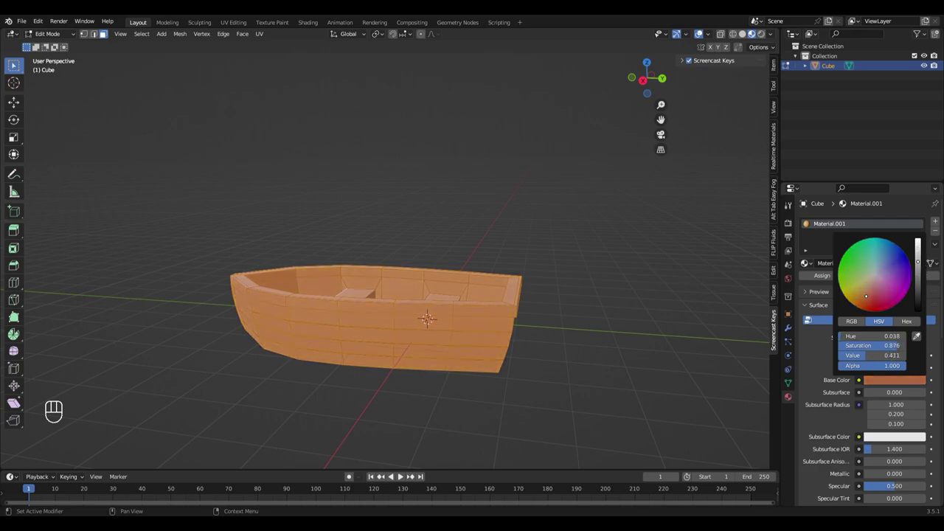
{"action": "scroll", "coordinate": [588, 311], "scroll_direction": "up", "scroll_amount": 2}
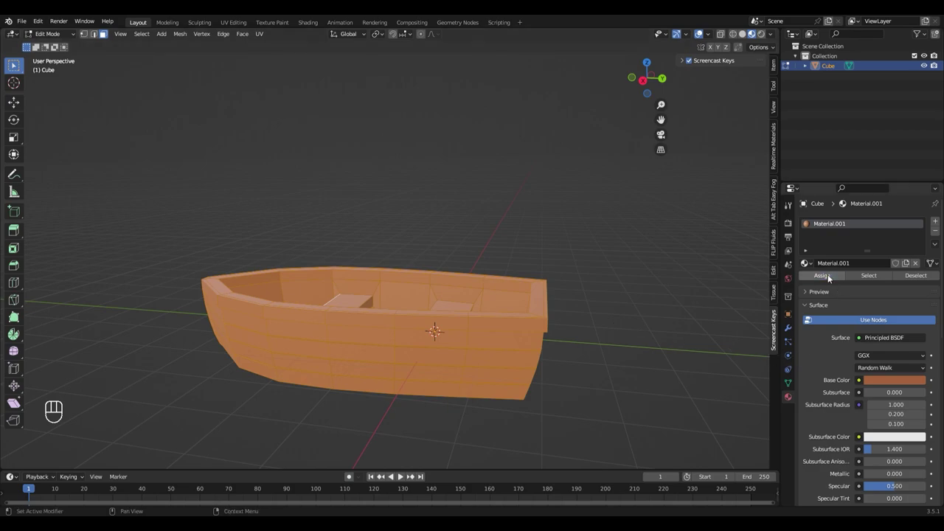
{"action": "right_click", "coordinate": [632, 295]}
{"action": "scroll", "coordinate": [632, 295], "scroll_direction": "up", "scroll_amount": 2}
{"action": "scroll", "coordinate": [632, 295], "scroll_direction": "down", "scroll_amount": 2}
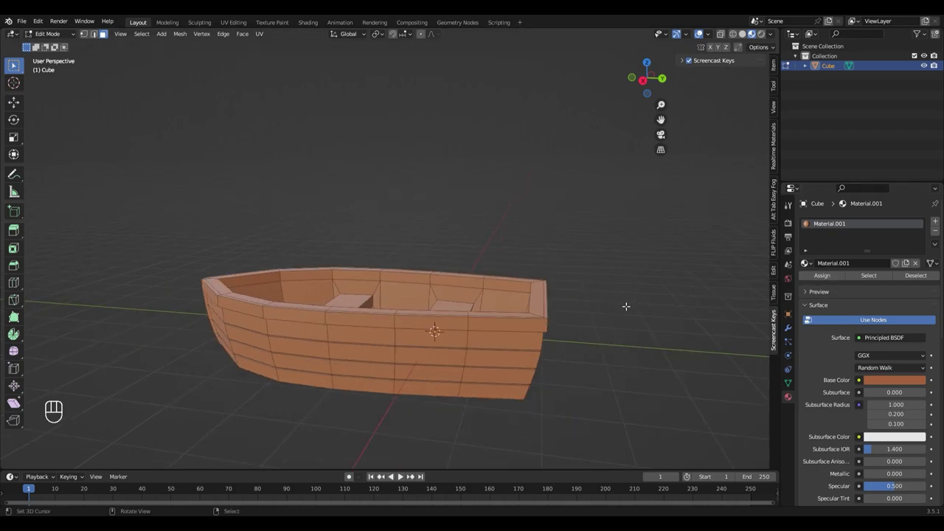
- Select the face loops on the outside, underside, top and inside of the boat's raised rim
{"action": "middle_click_drag", "start_coordinate": [626, 306], "coordinate": [385, 356]}
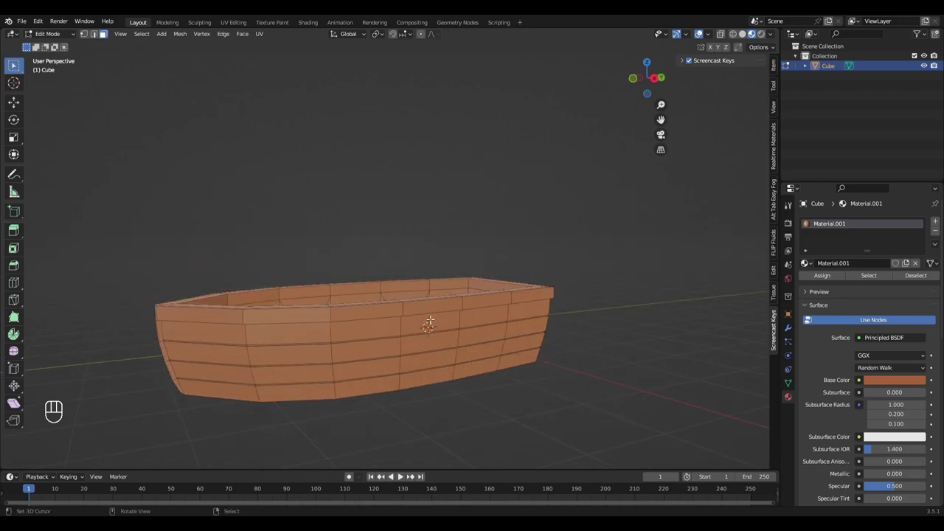
{"action": "scroll", "coordinate": [419, 334], "scroll_direction": "up", "scroll_amount": 2}
{"action": "left_click", "coordinate": [414, 344], "text": "alt"}
{"action": "middle_click_drag", "start_coordinate": [458, 369], "coordinate": [474, 331]}
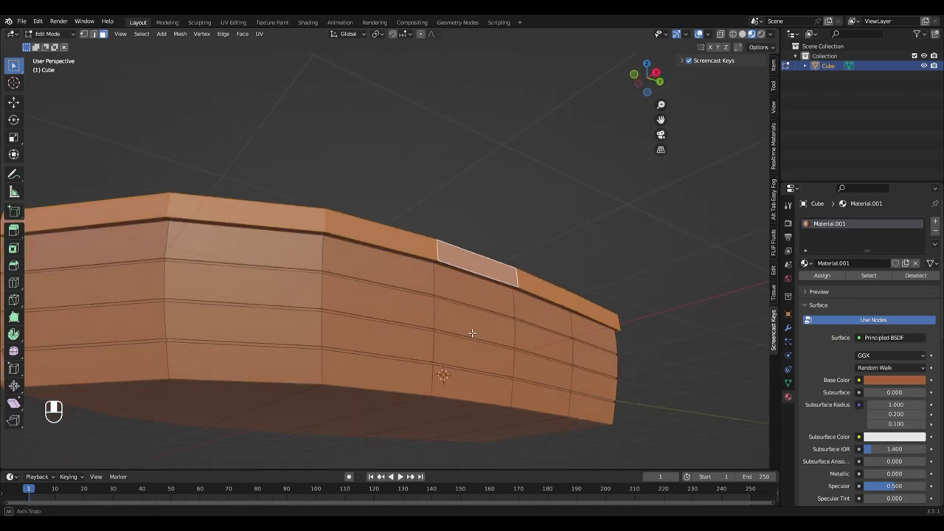
{"action": "scroll", "coordinate": [469, 295], "scroll_direction": "up", "scroll_amount": 2}
{"action": "left_click", "coordinate": [478, 250], "text": "alt+shift"}
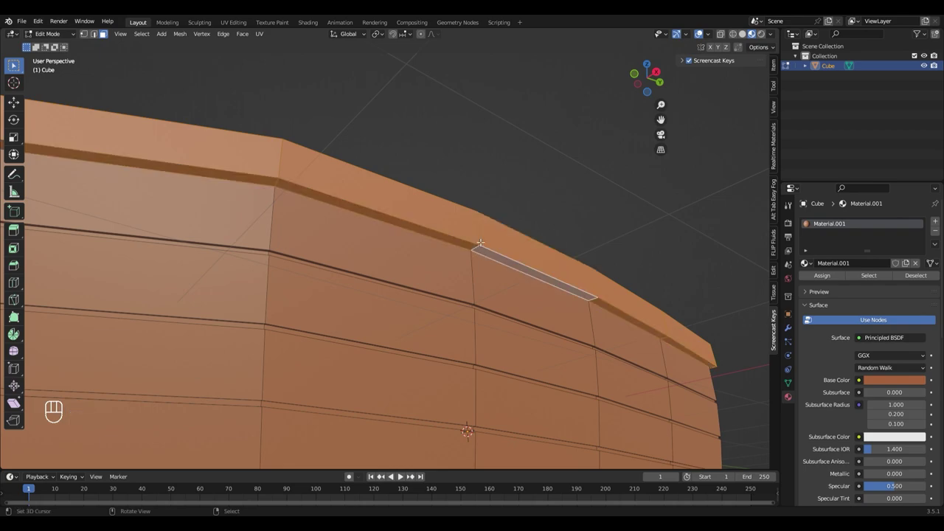
{"action": "middle_click_drag", "start_coordinate": [478, 252], "coordinate": [465, 298]}
{"action": "right_click", "coordinate": [543, 394], "text": "alt+shift"}
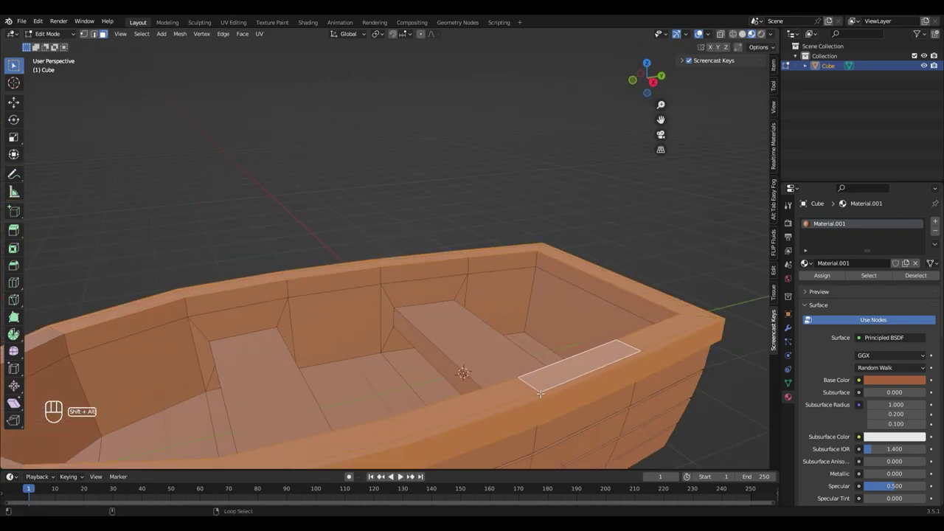
{"action": "middle_click_drag", "start_coordinate": [541, 394], "coordinate": [575, 374]}
{"action": "right_click", "coordinate": [441, 275], "text": "alt+shift"}
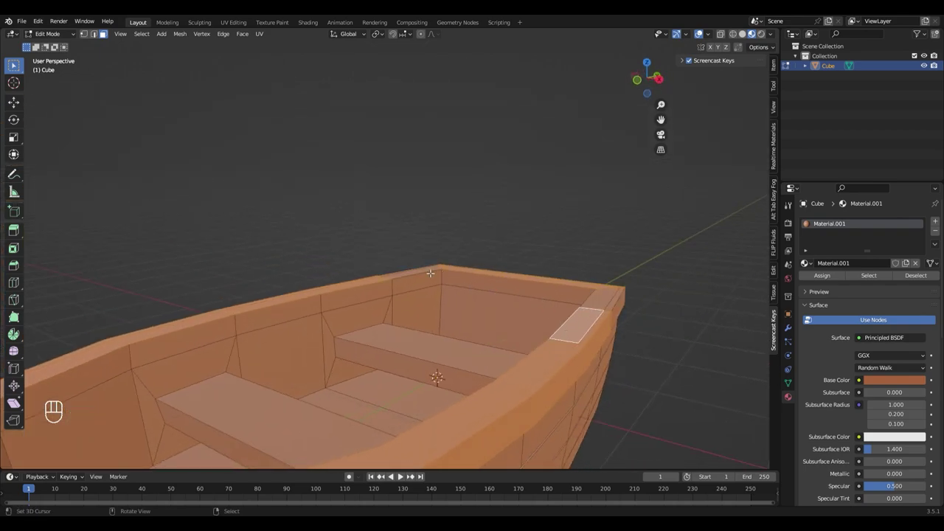
{"action": "key", "text": "ctrl+z"}
{"action": "right_click", "coordinate": [445, 280], "text": "alt+shift"}
{"action": "scroll", "coordinate": [446, 280], "scroll_direction": "down", "scroll_amount": 3}
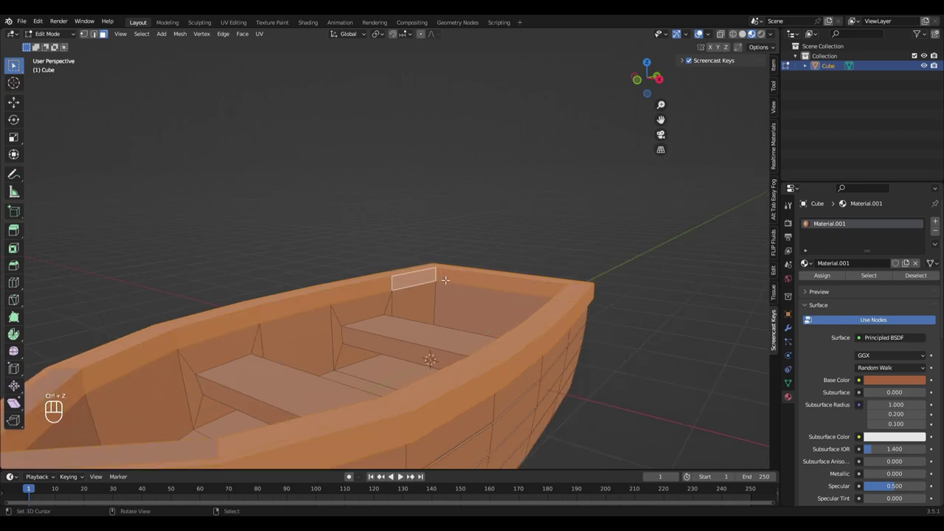
- Add the rim's top faces at the bow and the front faces of the bow strip to the selection
{"action": "right_click", "coordinate": [165, 364], "text": "shift"}
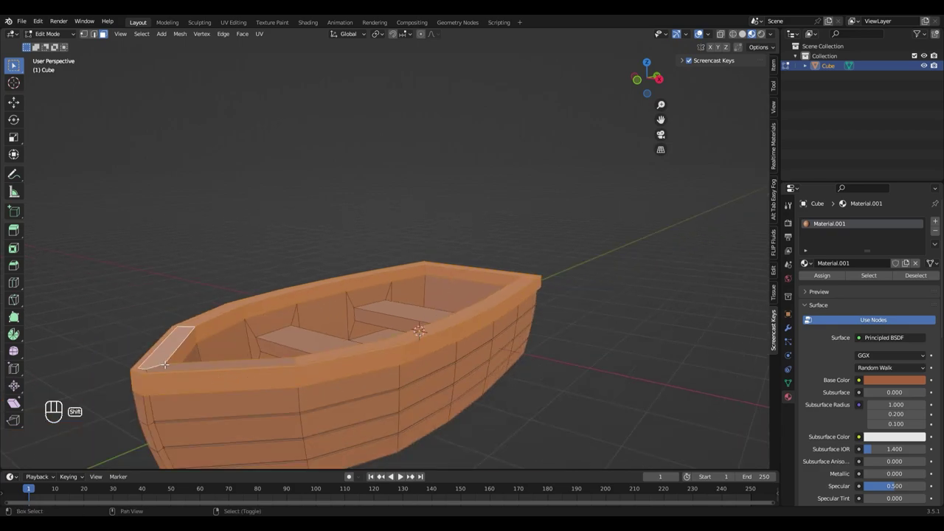
{"action": "right_click", "coordinate": [166, 369], "text": "shift"}
{"action": "right_click", "coordinate": [147, 373], "text": "shift"}
{"action": "middle_click_drag", "start_coordinate": [210, 401], "coordinate": [246, 333]}
{"action": "left_click", "coordinate": [194, 314], "text": "shift"}
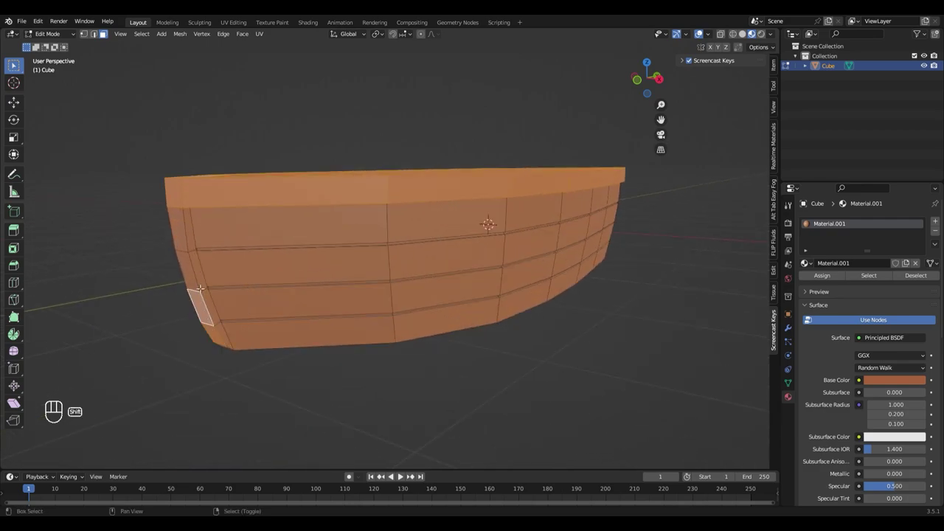
{"action": "left_click", "coordinate": [186, 279], "text": "shift"}
{"action": "left_click", "coordinate": [176, 221], "text": "shift"}
- Add one side of the bow strip to the selection, including the small triangles beside the plank grooves and the strip's bottom face
{"action": "left_click", "coordinate": [198, 261], "text": "shift"}
{"action": "scroll", "coordinate": [190, 295], "scroll_direction": "up", "scroll_amount": 3}
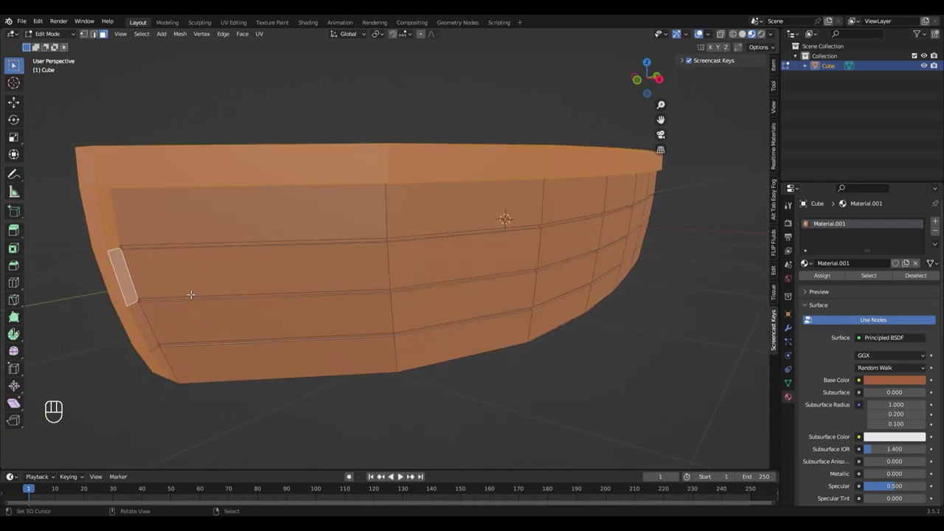
{"action": "middle_click_drag", "start_coordinate": [126, 271], "coordinate": [348, 267], "text": "shift"}
{"action": "middle_click_drag", "start_coordinate": [473, 262], "coordinate": [314, 213]}
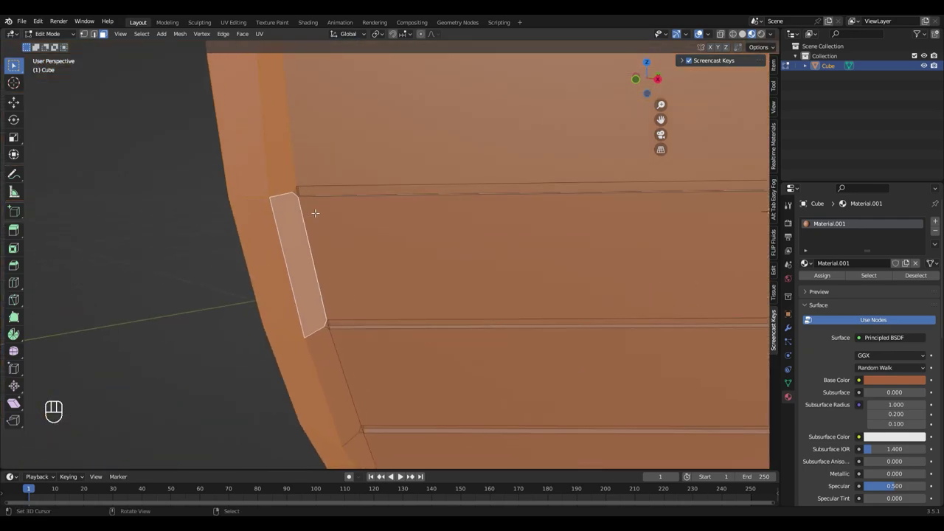
{"action": "left_click", "coordinate": [296, 193], "text": "shift"}
{"action": "scroll", "coordinate": [324, 334], "scroll_direction": "up", "scroll_amount": 4}
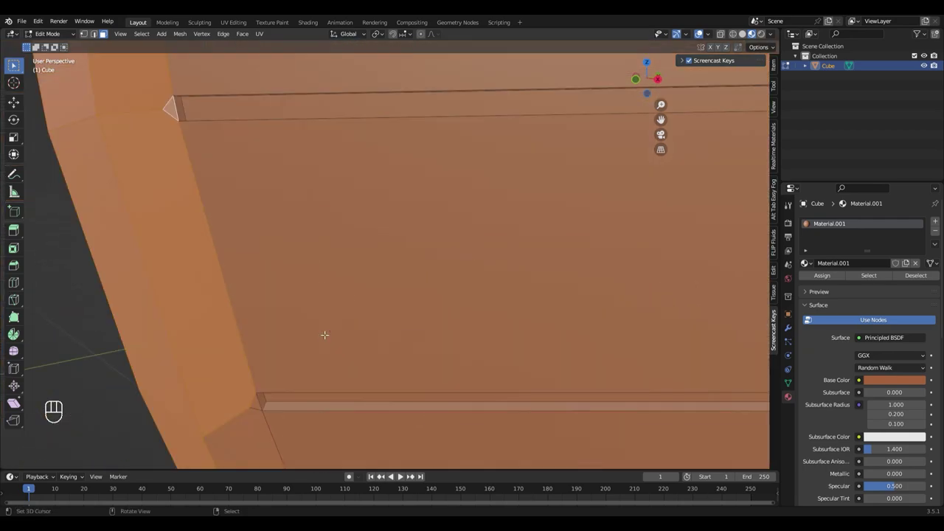
{"action": "right_click", "coordinate": [258, 406], "text": "shift"}
{"action": "right_click", "coordinate": [247, 439], "text": "shift"}
{"action": "middle_click_drag", "start_coordinate": [339, 448], "coordinate": [375, 325], "text": "shift"}
{"action": "right_click", "coordinate": [369, 73], "text": "shift"}
{"action": "right_click", "coordinate": [368, 103], "text": "shift"}
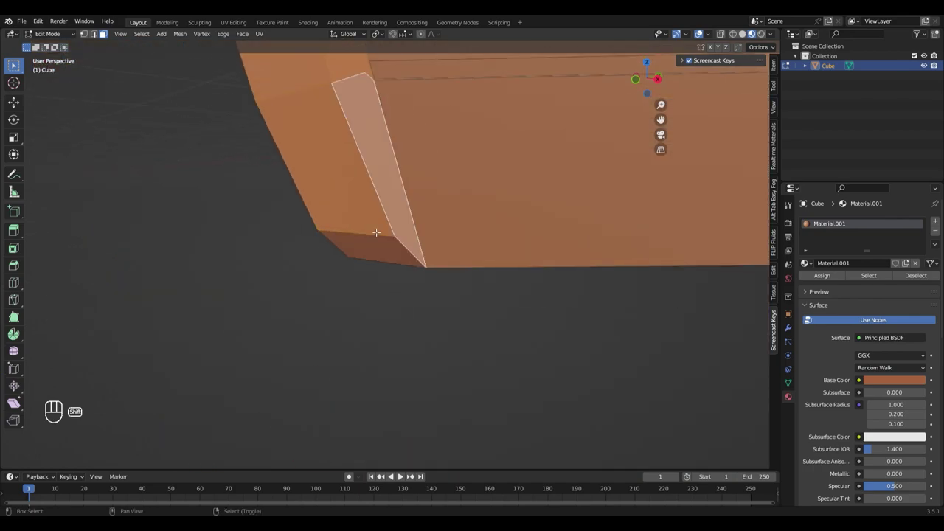
{"action": "right_click", "coordinate": [375, 257]}
- Add the faces on the opposite side of the bow strip to the selection, including the small ones at the plank grooves
{"action": "middle_click_drag", "start_coordinate": [344, 261], "coordinate": [325, 282]}
{"action": "scroll", "coordinate": [460, 271], "scroll_direction": "down", "scroll_amount": 3}
{"action": "middle_click_drag", "start_coordinate": [325, 282], "coordinate": [412, 289]}
{"action": "scroll", "coordinate": [571, 292], "scroll_direction": "up", "scroll_amount": 3}
{"action": "middle_click_drag", "start_coordinate": [571, 291], "coordinate": [497, 326]}
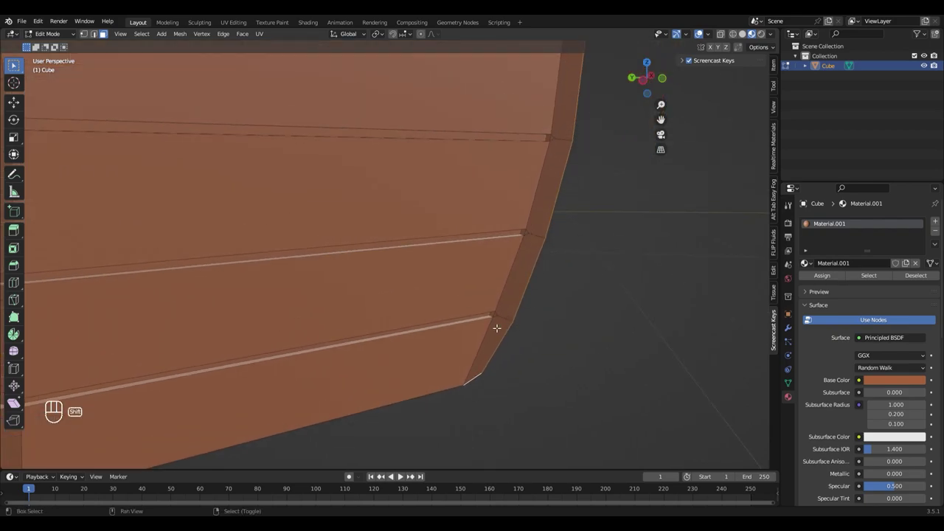
{"action": "left_click", "coordinate": [491, 320], "text": "shift"}
{"action": "left_click", "coordinate": [506, 316], "text": "shift"}
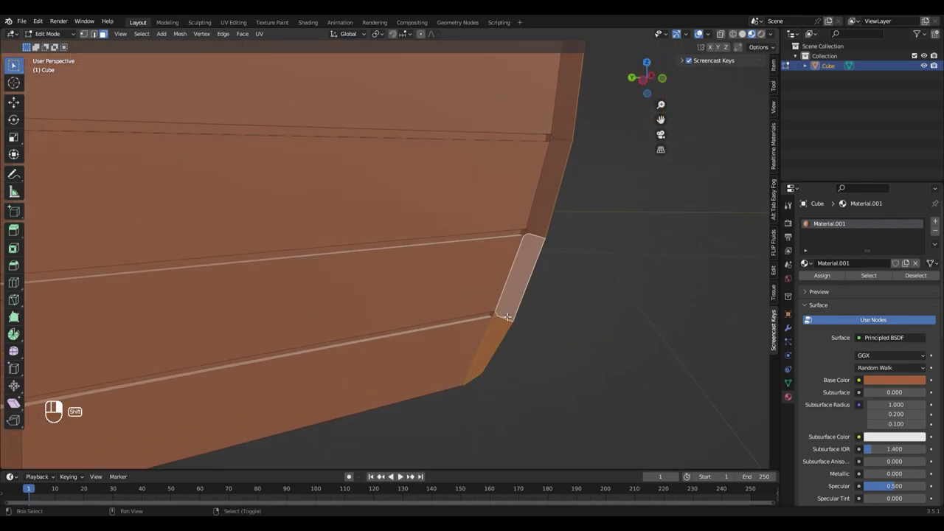
{"action": "left_click", "coordinate": [532, 236], "text": "shift"}
{"action": "left_click", "coordinate": [562, 180], "text": "shift"}
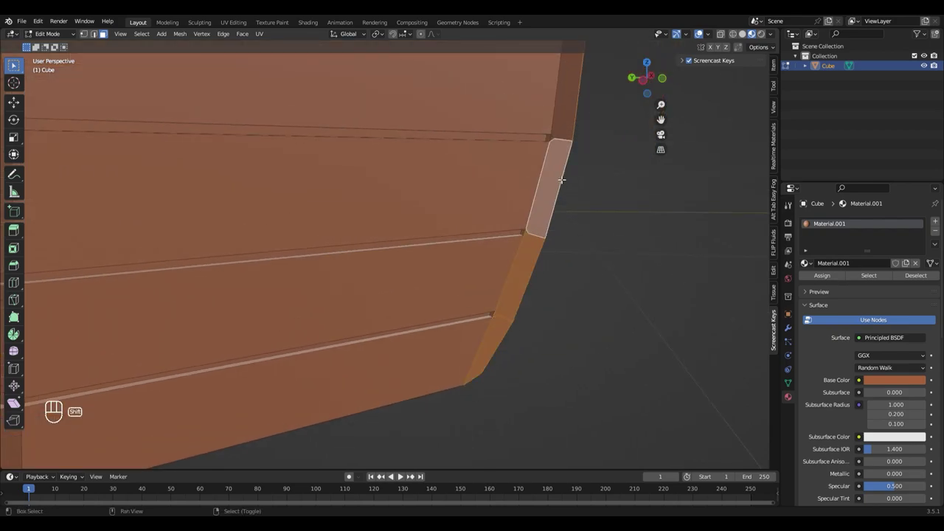
{"action": "left_click", "coordinate": [564, 133], "text": "shift"}
- Add a second material slot with a new material and assign it to the selected rim and bow strip faces
{"action": "middle_click_drag", "start_coordinate": [564, 133], "coordinate": [337, 312]}
{"action": "scroll", "coordinate": [337, 312], "scroll_direction": "down", "scroll_amount": 8}
{"action": "middle_click_drag", "start_coordinate": [565, 253], "coordinate": [516, 253]}
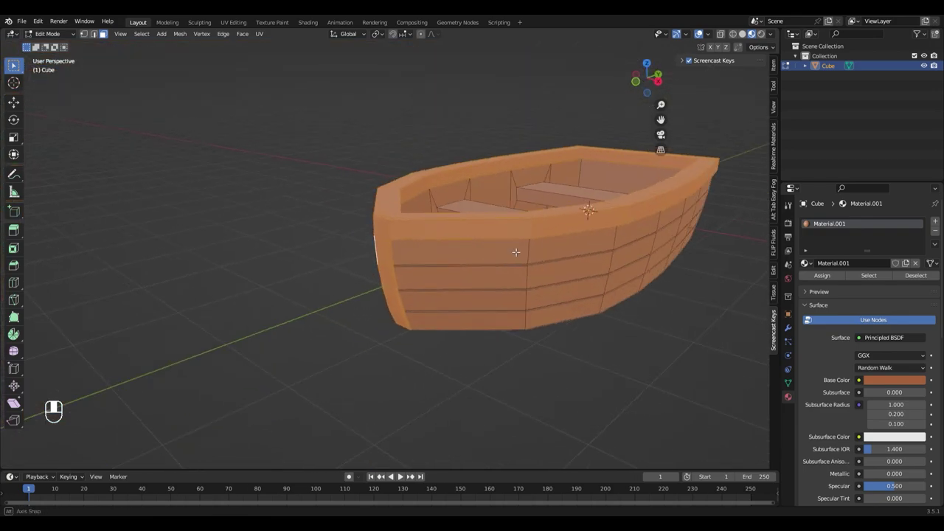
{"action": "left_click", "coordinate": [935, 221]}
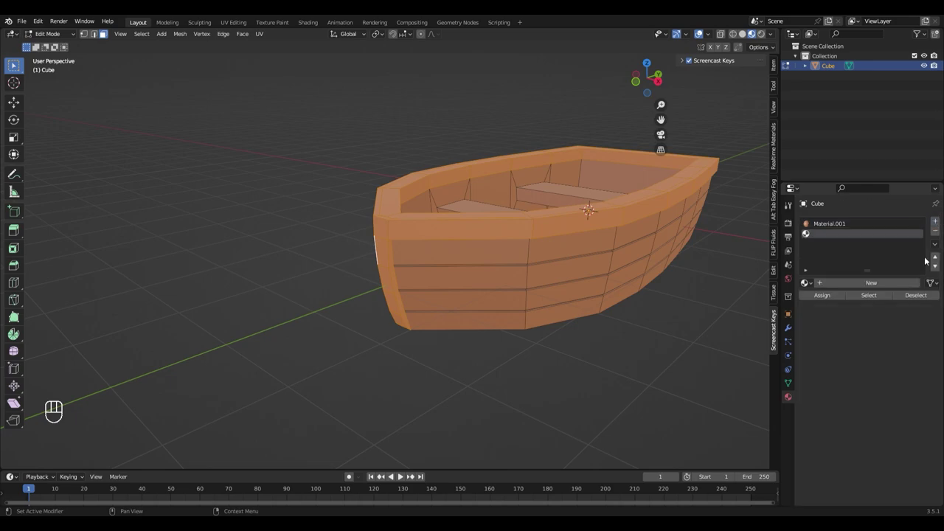
{"action": "left_click", "coordinate": [881, 282]}
{"action": "left_click", "coordinate": [821, 296]}
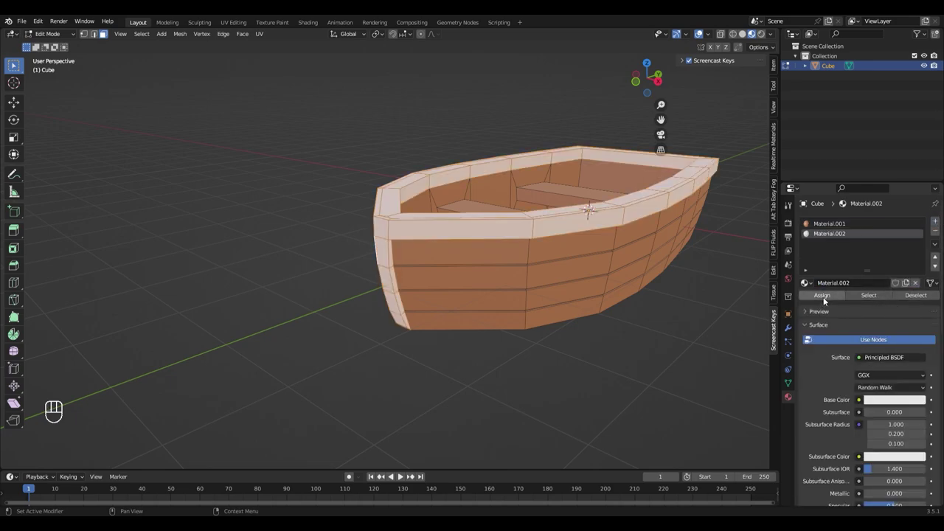
- Return to Object Mode, set the second material's base colour to dark brown and deselect the boat
{"action": "middle_click_drag", "start_coordinate": [708, 356], "coordinate": [416, 345]}
{"action": "key", "text": "Tab"}
{"action": "scroll", "coordinate": [568, 311], "scroll_direction": "down", "scroll_amount": 1}
{"action": "scroll", "coordinate": [568, 311], "scroll_direction": "down", "scroll_amount": 2}
{"action": "left_click", "coordinate": [895, 388]}
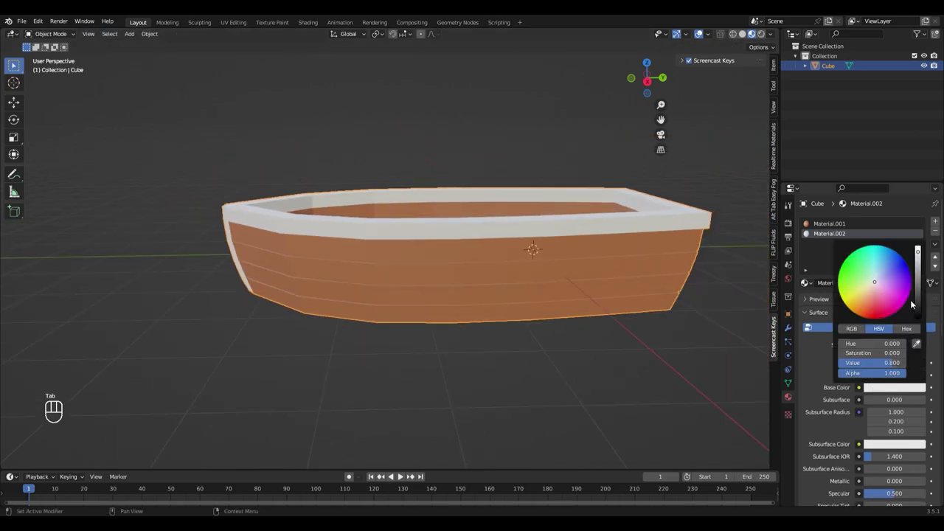
{"action": "left_click_drag", "start_coordinate": [883, 286], "coordinate": [859, 309]}
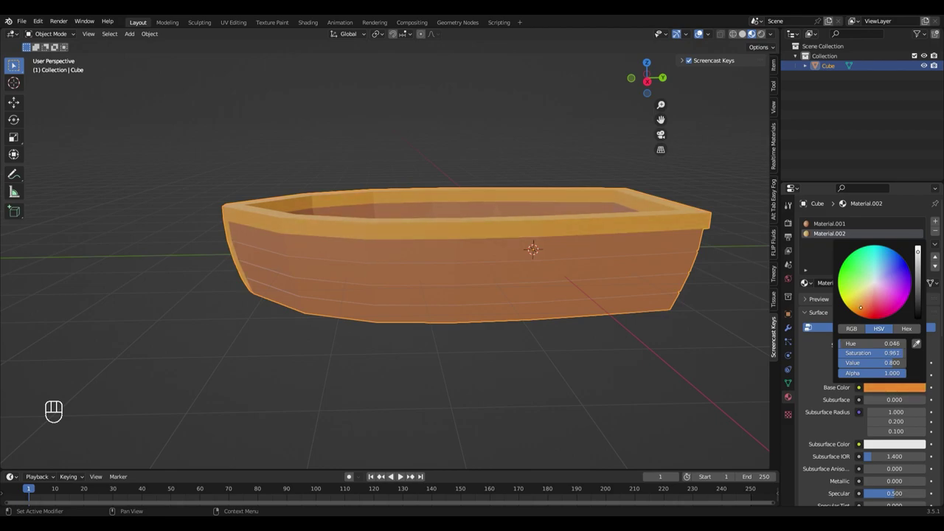
{"action": "left_click_drag", "start_coordinate": [917, 260], "coordinate": [918, 292]}
{"action": "scroll", "coordinate": [533, 345], "scroll_direction": "down", "scroll_amount": 2}
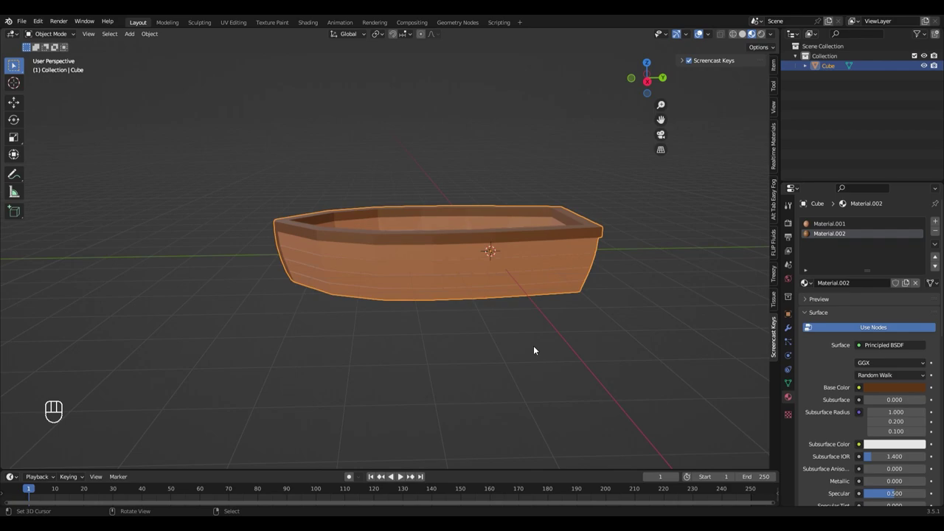
{"action": "right_click", "coordinate": [531, 345]}
- In Edit Mode, select all the faces along the underside of the boat's hull, from bow to stern
{"action": "mouse_move", "coordinate": [480, 343]}
{"action": "middle_mouse_down"}
{"action": "mouse_move", "coordinate": [535, 308]}
{"action": "mouse_move", "coordinate": [494, 337]}
{"action": "middle_mouse_up"}
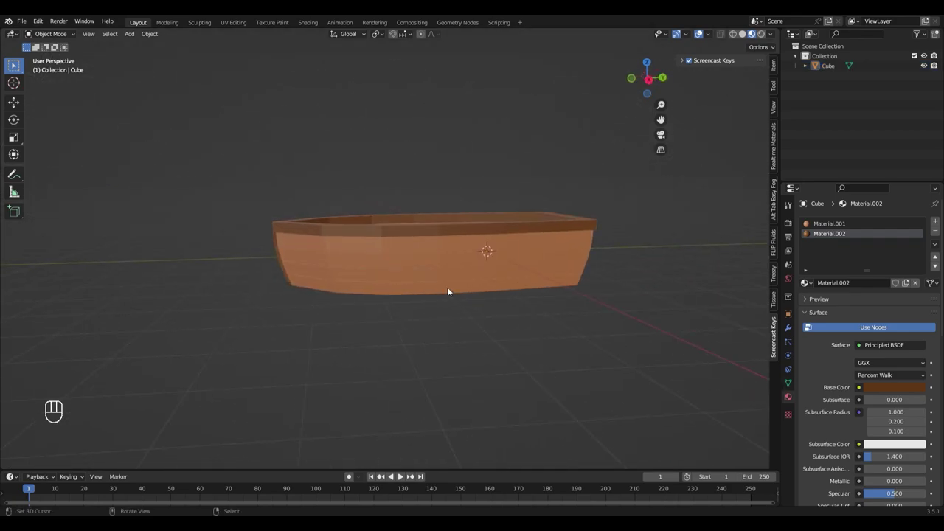
{"action": "middle_click_drag", "start_coordinate": [447, 291], "coordinate": [462, 374]}
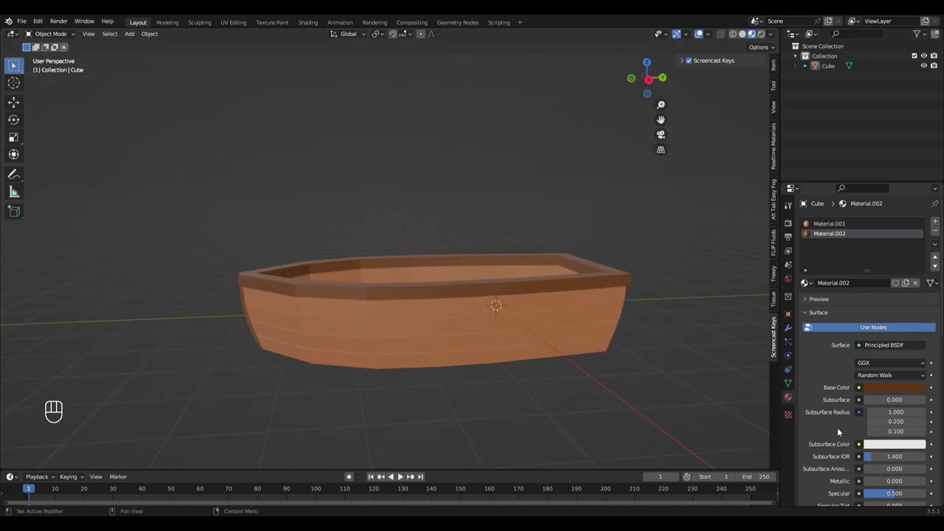
{"action": "middle_click_drag", "start_coordinate": [738, 398], "coordinate": [618, 324]}
{"action": "key", "text": "Tab"}
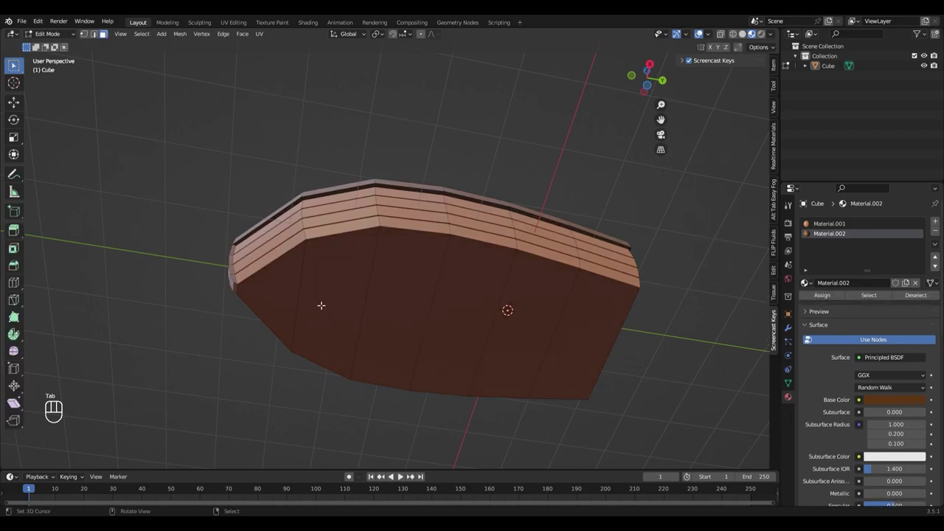
{"action": "left_click", "coordinate": [270, 296]}
{"action": "left_click", "coordinate": [310, 299], "text": "shift"}
{"action": "left_click", "coordinate": [394, 301], "text": "shift"}
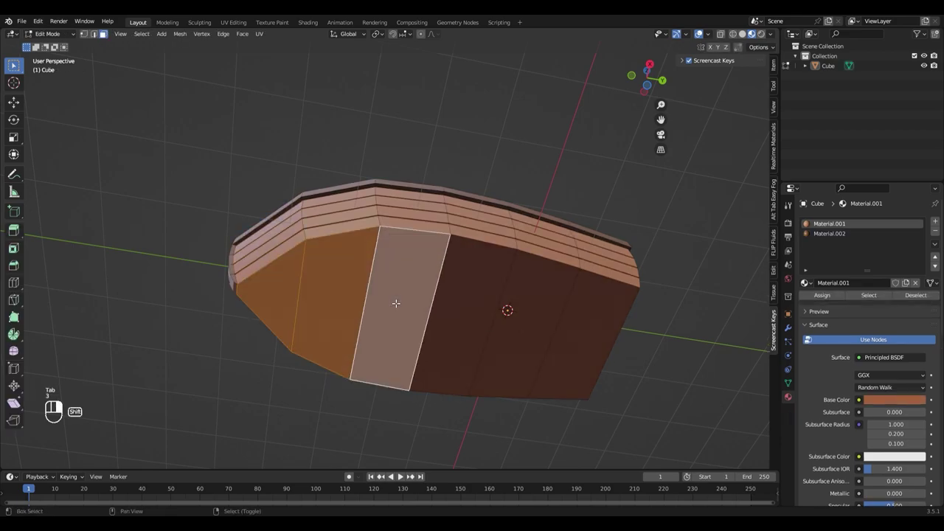
{"action": "left_click", "coordinate": [476, 314], "text": "shift"}
- Scale the selected bottom faces down slightly to narrow the hull's base, deselect them and return to Object Mode
{"action": "middle_click_drag", "start_coordinate": [527, 321], "coordinate": [641, 396]}
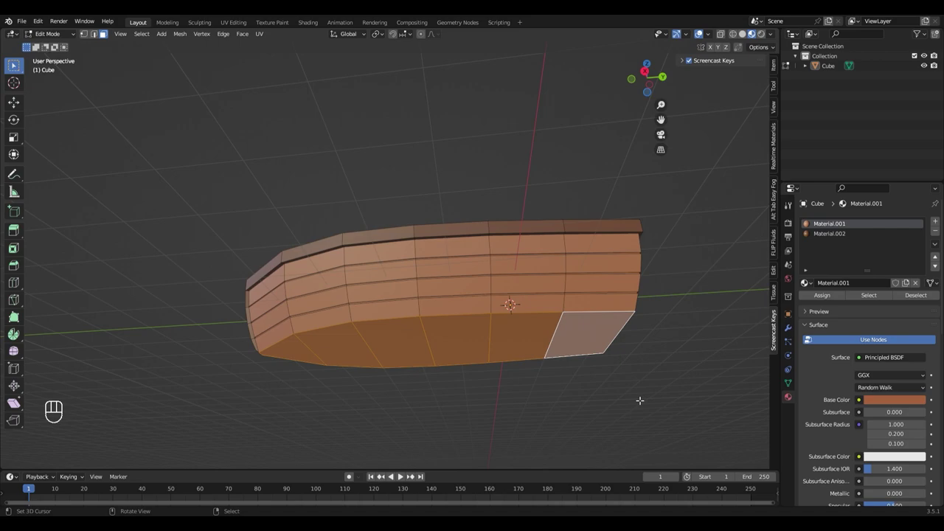
{"action": "key", "text": "s"}
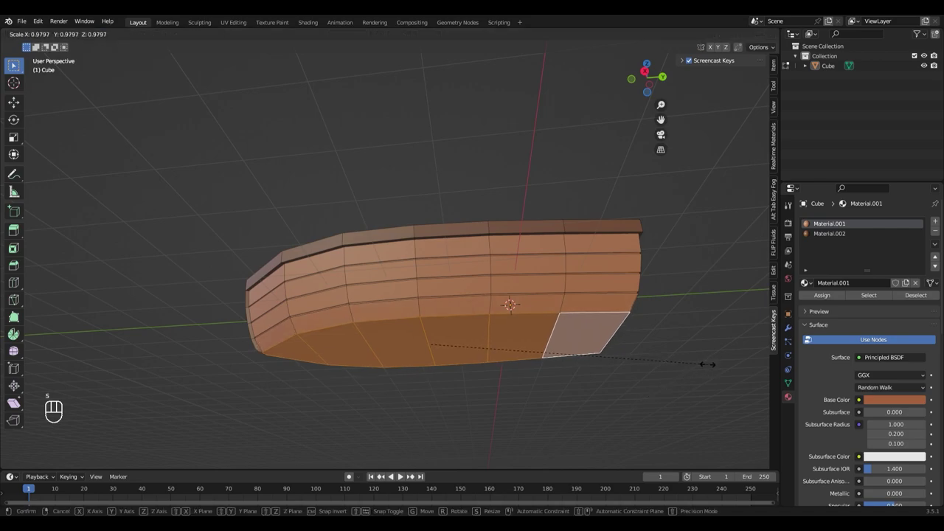
{"action": "left_click", "coordinate": [708, 367]}
{"action": "middle_click_drag", "start_coordinate": [708, 368], "coordinate": [645, 374]}
{"action": "left_click", "coordinate": [708, 388]}
{"action": "key", "text": "Tab"}
- In Edit Mode, select the top and side faces of both benches inside the boat
{"action": "scroll", "coordinate": [644, 374], "scroll_direction": "up", "scroll_amount": 2}
{"action": "middle_click_drag", "start_coordinate": [666, 243], "coordinate": [555, 348], "text": "shift"}
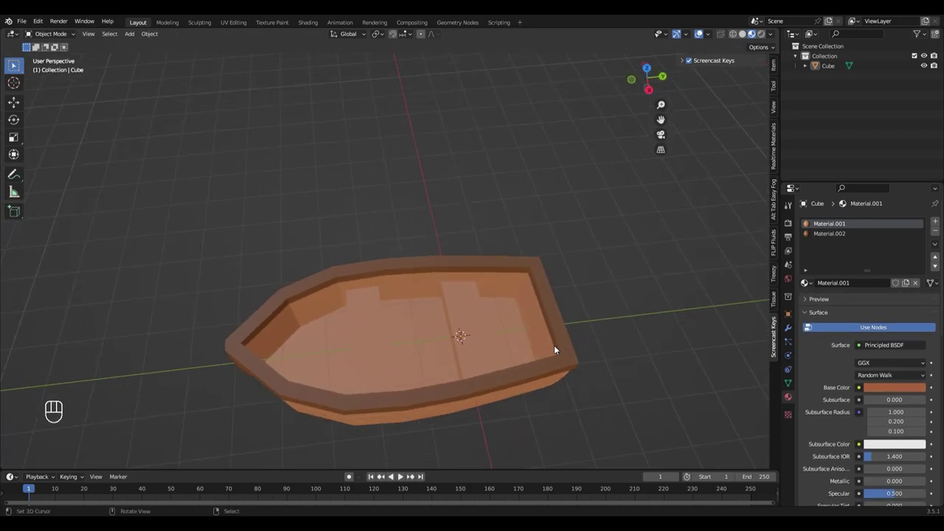
{"action": "scroll", "coordinate": [554, 349], "scroll_direction": "up", "scroll_amount": 2}
{"action": "middle_click_drag", "start_coordinate": [566, 446], "coordinate": [440, 336], "text": "shift"}
{"action": "key", "text": "Tab"}
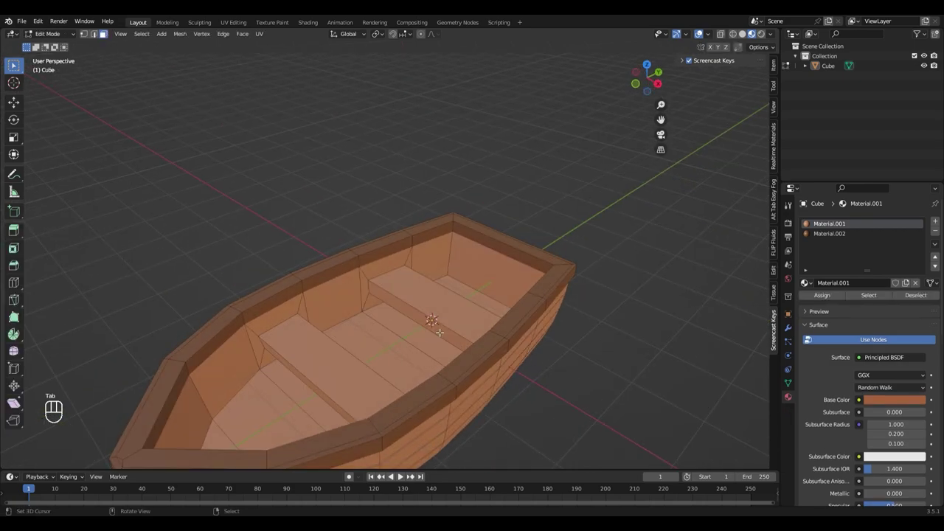
{"action": "left_click", "coordinate": [451, 328]}
{"action": "left_click", "coordinate": [323, 384], "text": "alt"}
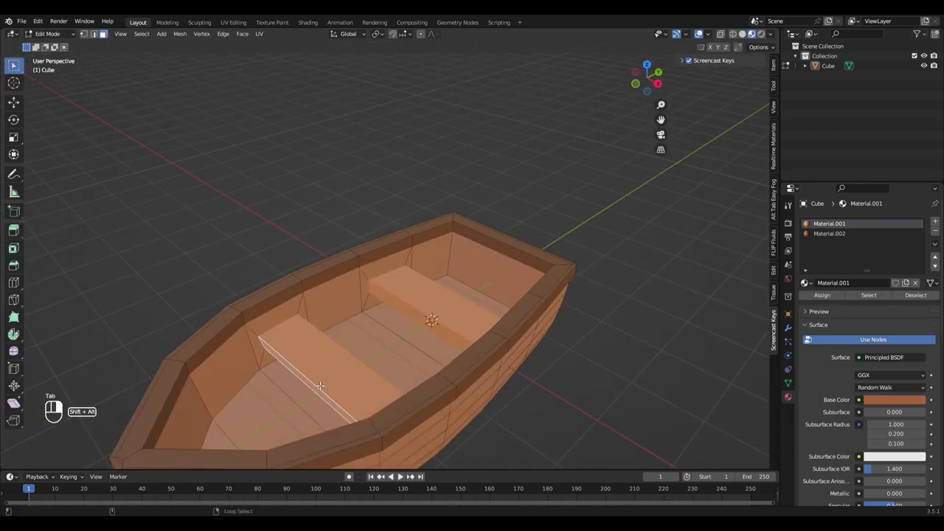
- Assign the dark brown Material.002 to the selected bench faces and return to Object Mode
{"action": "left_click", "coordinate": [830, 234]}
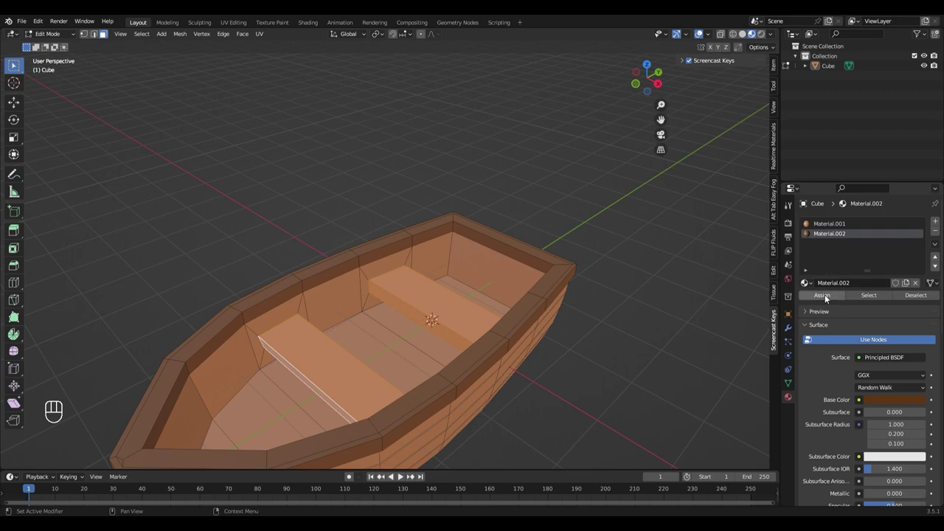
{"action": "left_click", "coordinate": [825, 294]}
{"action": "key", "text": "Tab"}
{"action": "scroll", "coordinate": [649, 293], "scroll_direction": "down", "scroll_amount": 5}
{"action": "middle_click_drag", "start_coordinate": [618, 297], "coordinate": [557, 268]}
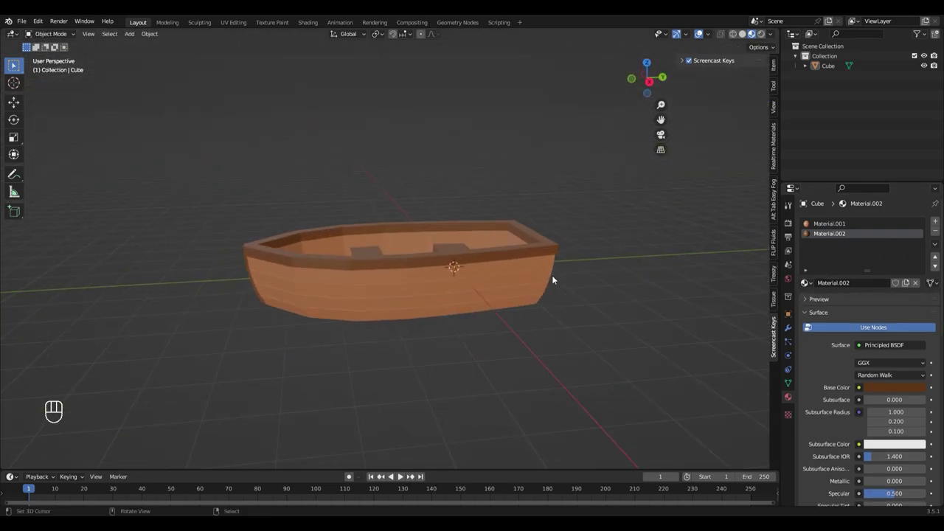
{"action": "middle_click_drag", "start_coordinate": [591, 297], "coordinate": [591, 317], "text": "shift"}
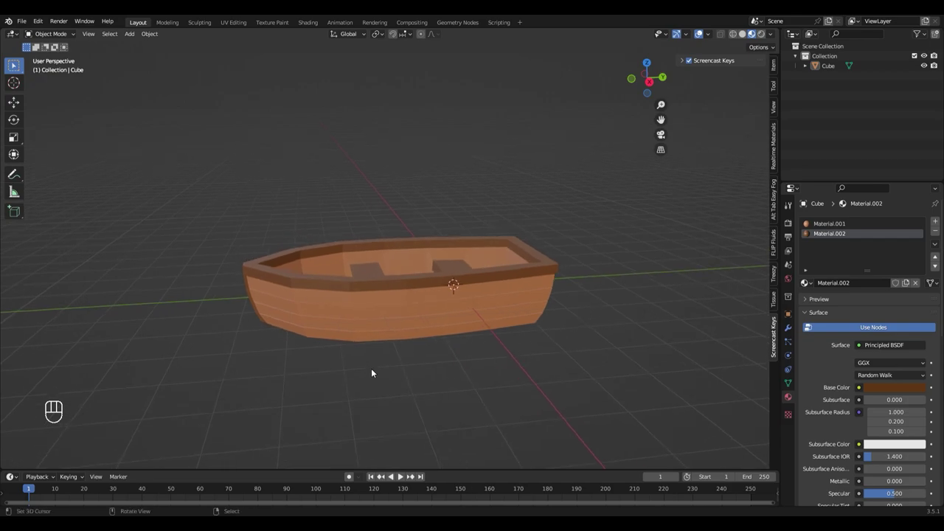
{"action": "scroll", "coordinate": [371, 373], "scroll_direction": "down", "scroll_amount": 2}
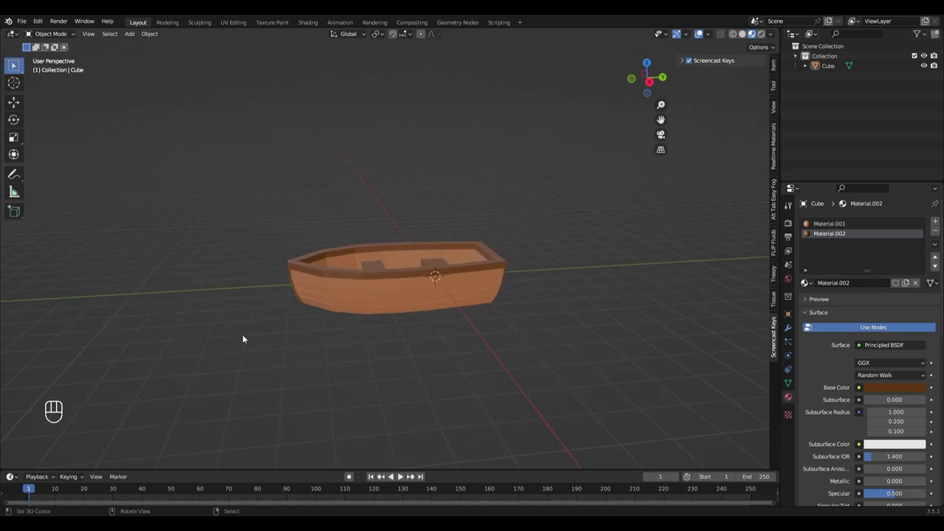
{"action": "middle_click_drag", "start_coordinate": [242, 338], "coordinate": [676, 332]}
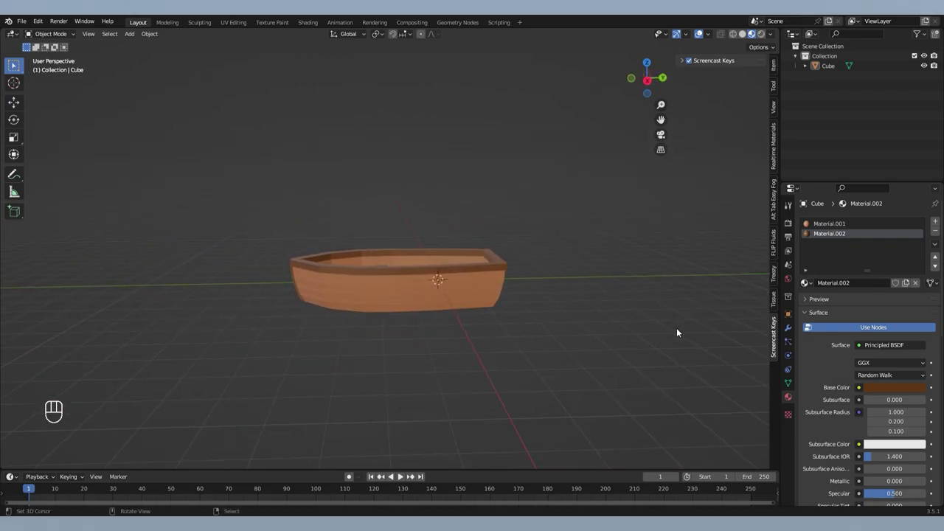